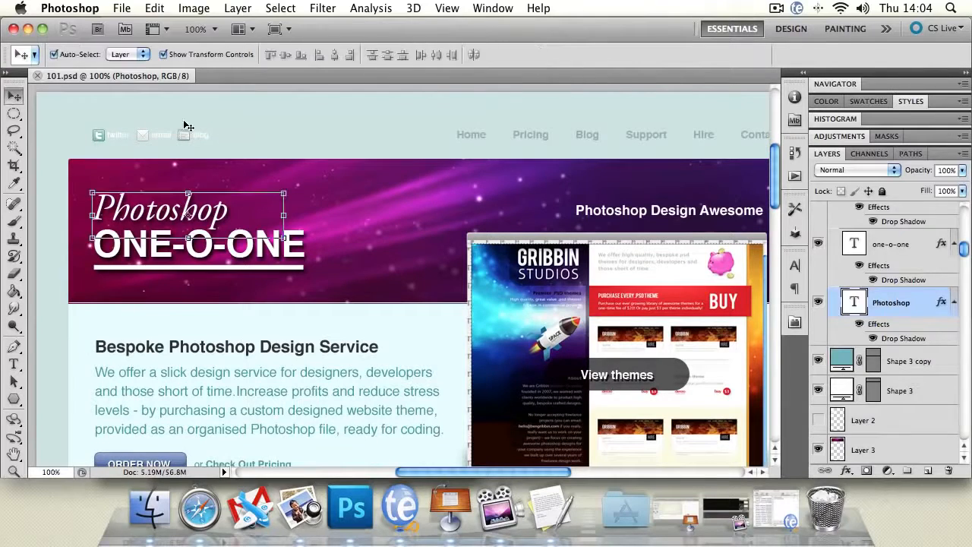
Step: Create a new layer named "layer 01" directly above Layer 0 copy
click(193, 120)
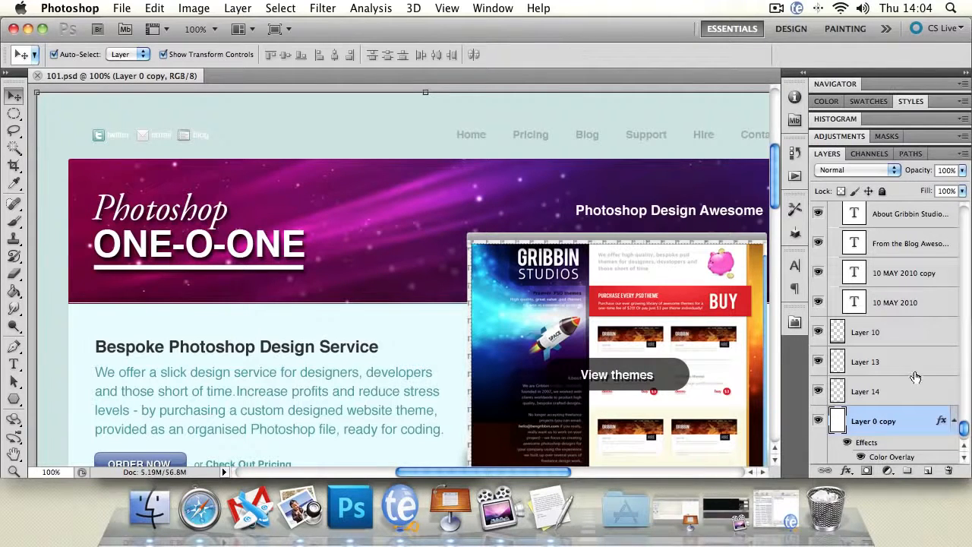
scroll(965, 437, down, 2)
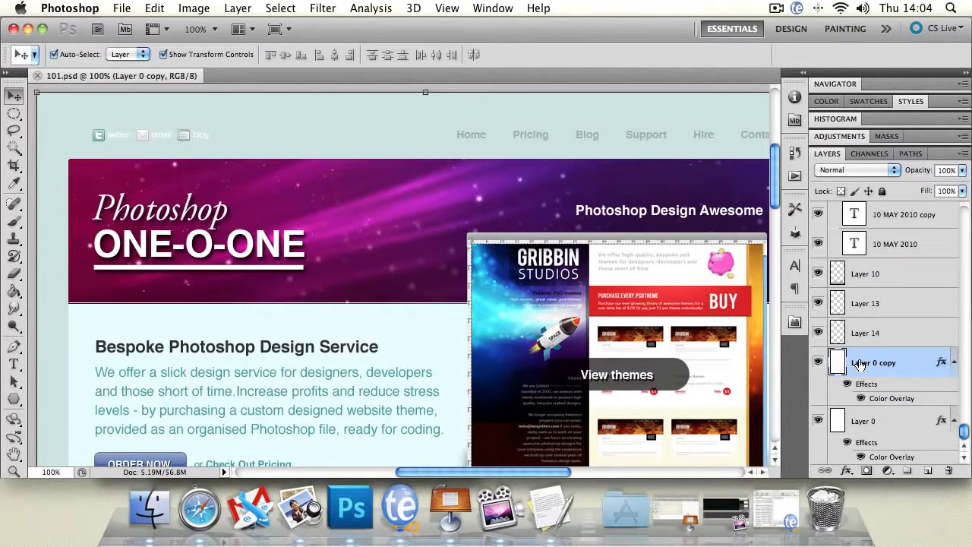
key(super+shift+n)
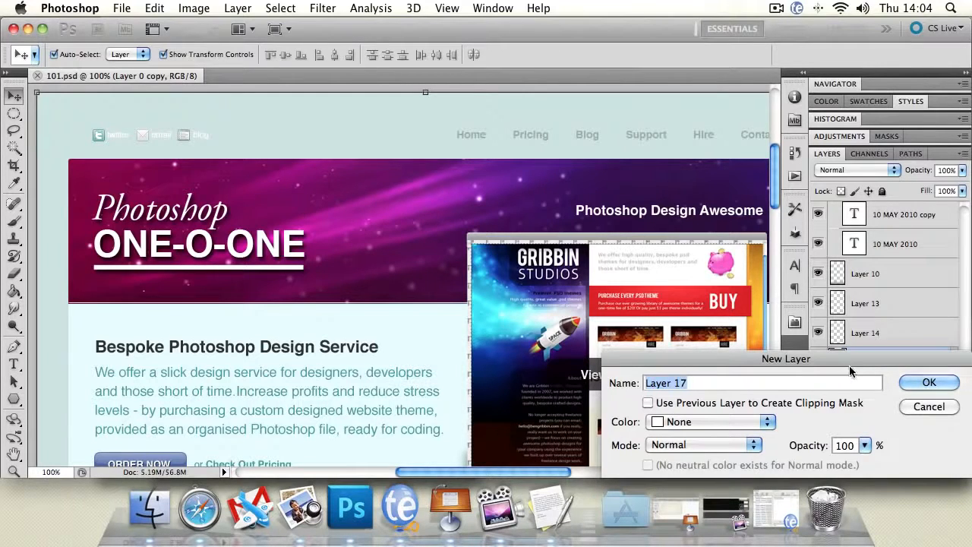
drag(756, 355, 391, 175)
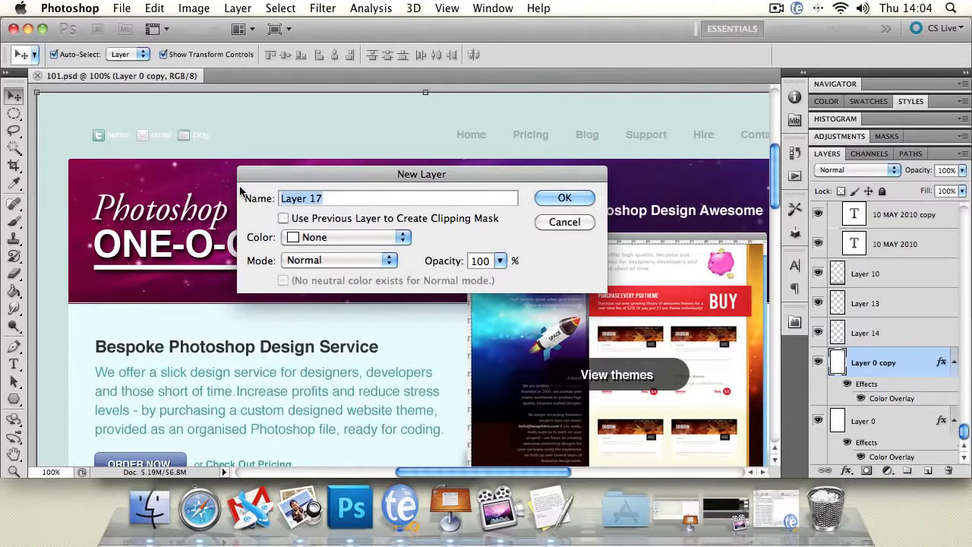
text(layer)
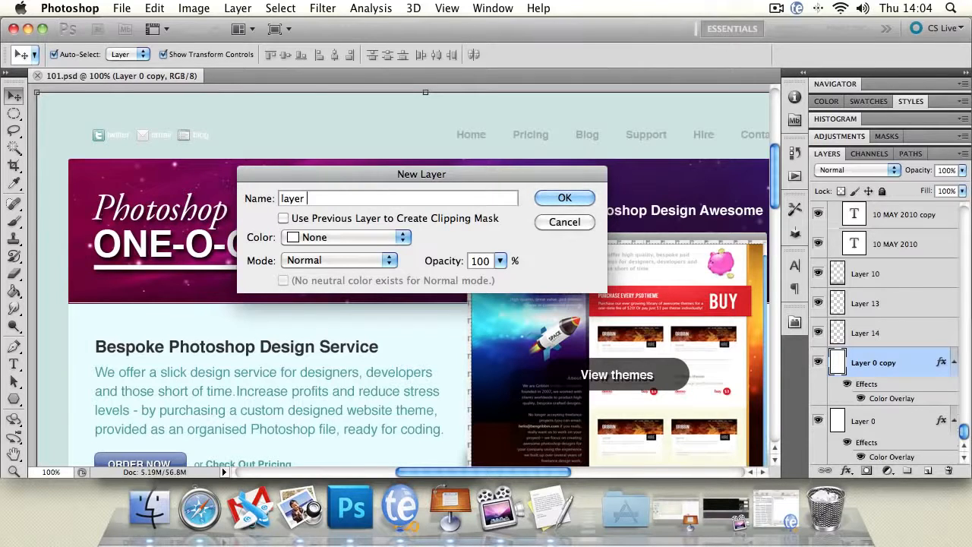
text( 02)
key(BackSpace)
text(1)
key(Return)
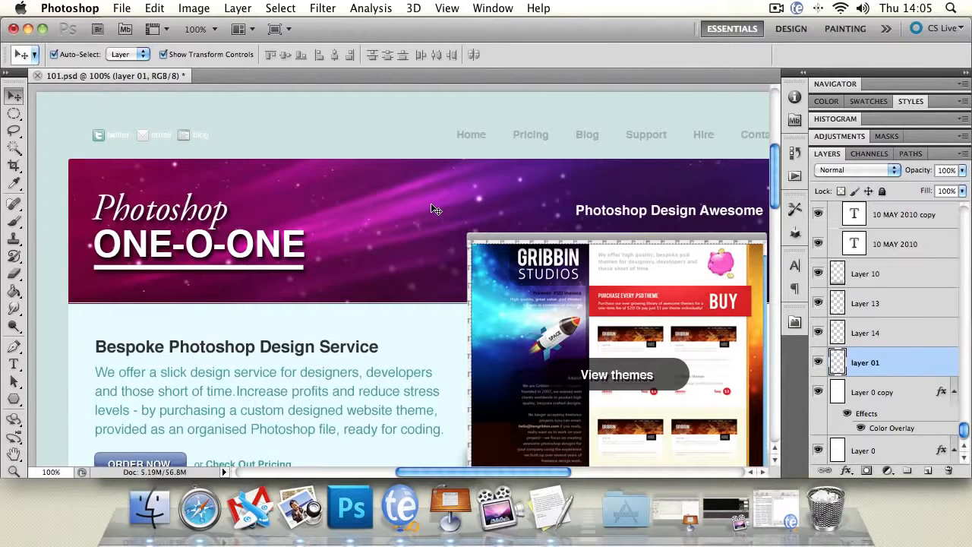
Step: Select the page background, purple banner, website screenshot and grey browser bar on the canvas to see which layer holds each
click(363, 132)
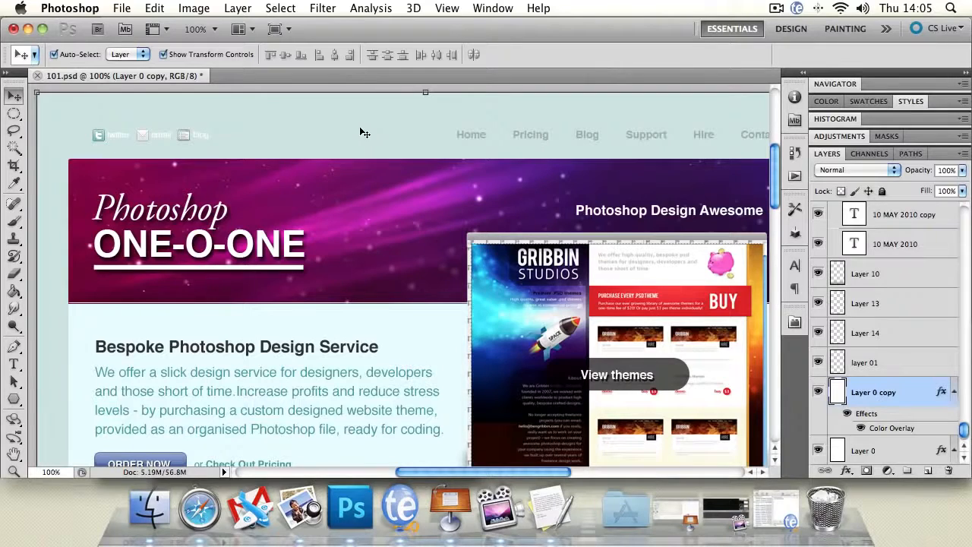
click(343, 172)
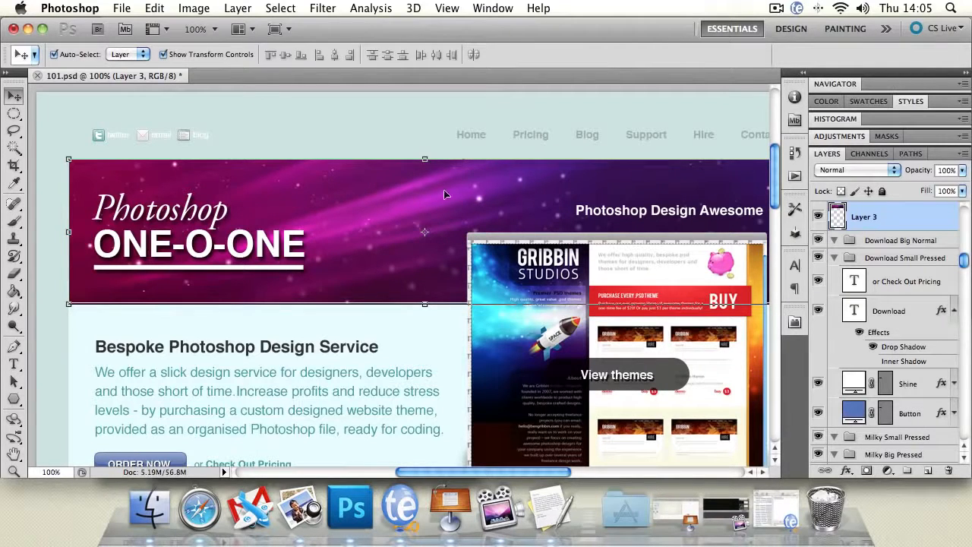
click(400, 127)
click(540, 261)
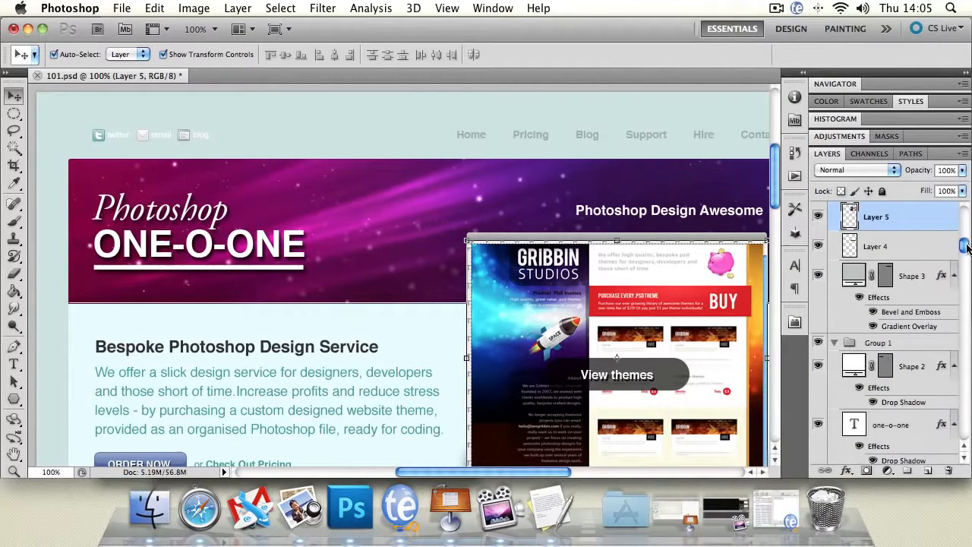
click(455, 199)
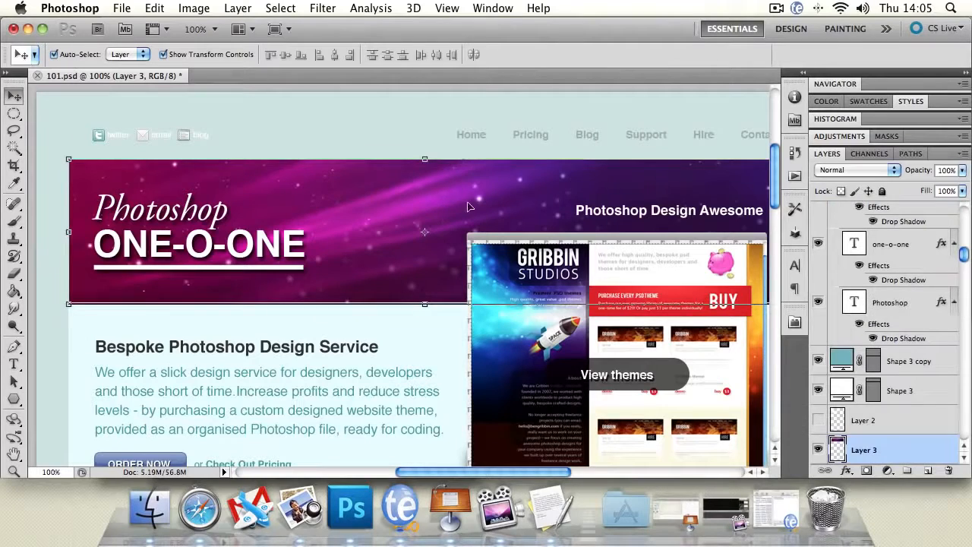
click(513, 241)
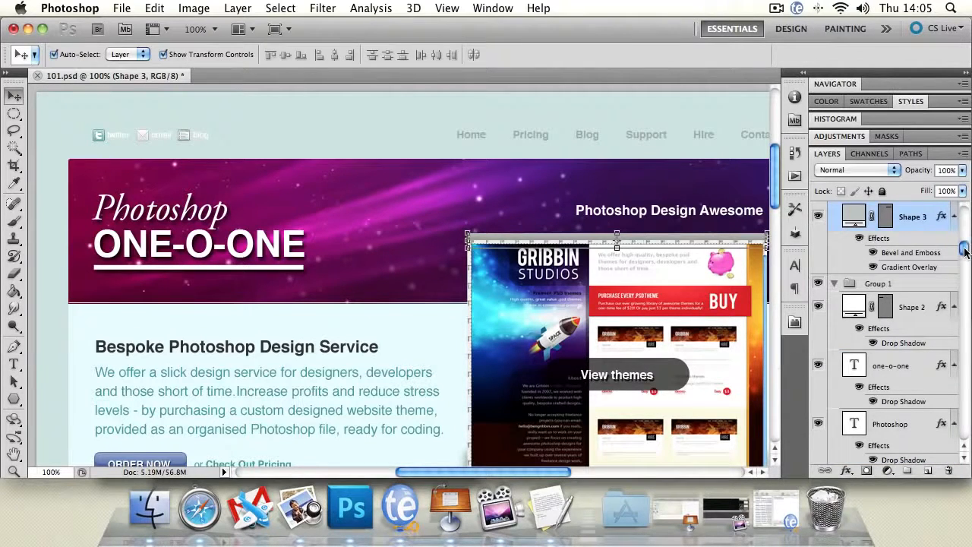
Step: Collapse Group 2, set the Move tool's auto-select to Group, and nudge the whole website screenshot group slightly up and left
drag(964, 252, 965, 243)
click(836, 257)
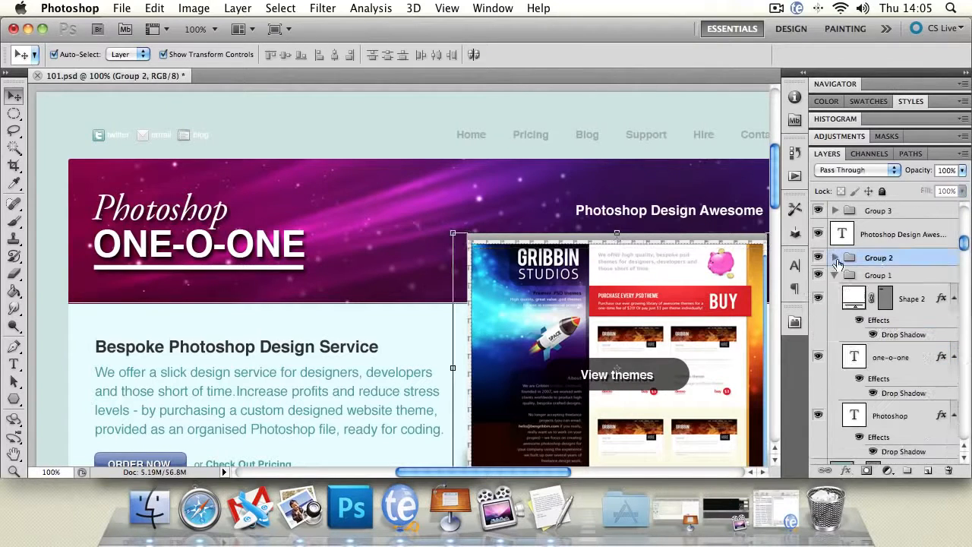
click(120, 54)
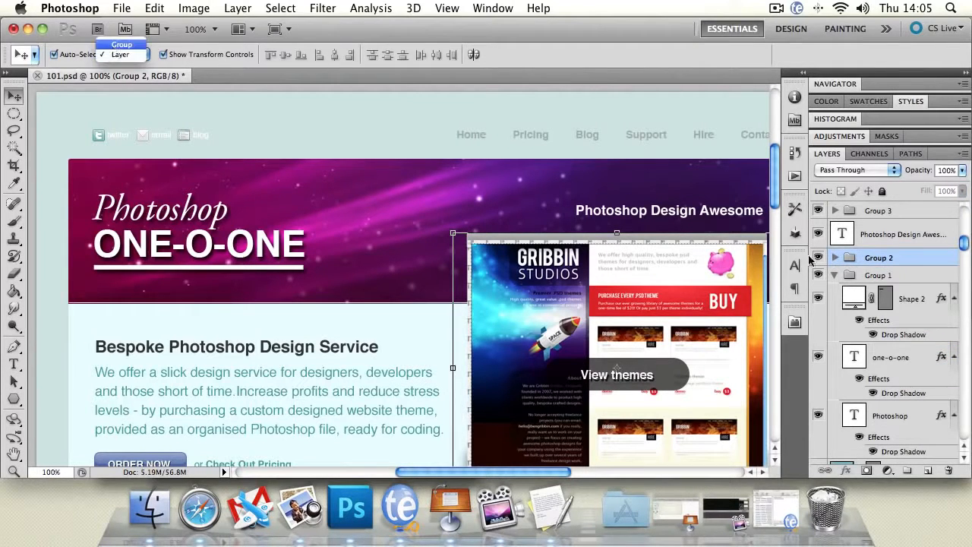
mouse_move(606, 309)
mouse_down()
mouse_move(591, 307)
mouse_move(539, 342)
mouse_move(581, 324)
mouse_move(551, 319)
mouse_move(570, 257)
mouse_move(566, 289)
mouse_move(551, 171)
mouse_move(486, 231)
mouse_move(519, 327)
mouse_move(624, 296)
mouse_move(585, 317)
mouse_move(594, 299)
mouse_up()
drag(966, 234, 953, 212)
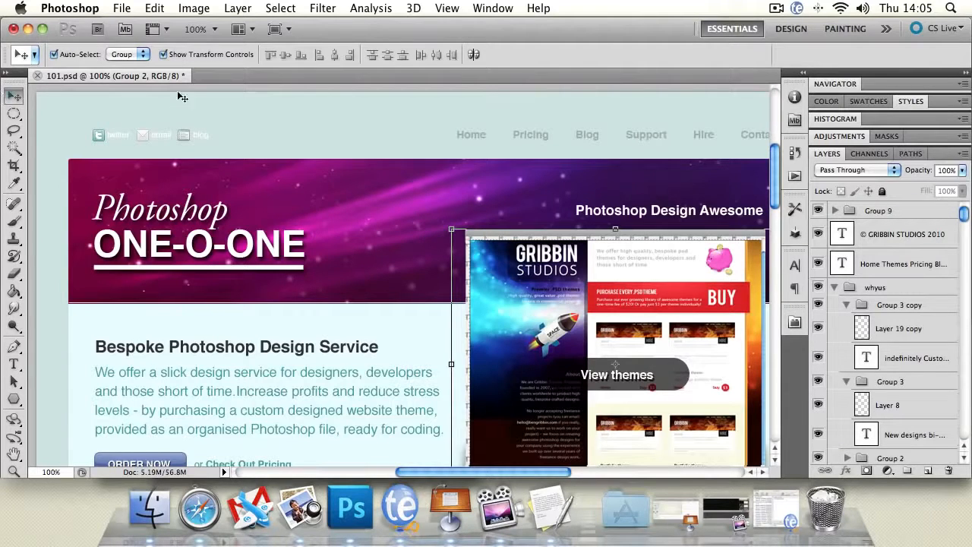
Step: Set the Move tool's auto-select back to Layer and pick the website screenshot and the page background individually
click(137, 55)
click(136, 64)
click(573, 247)
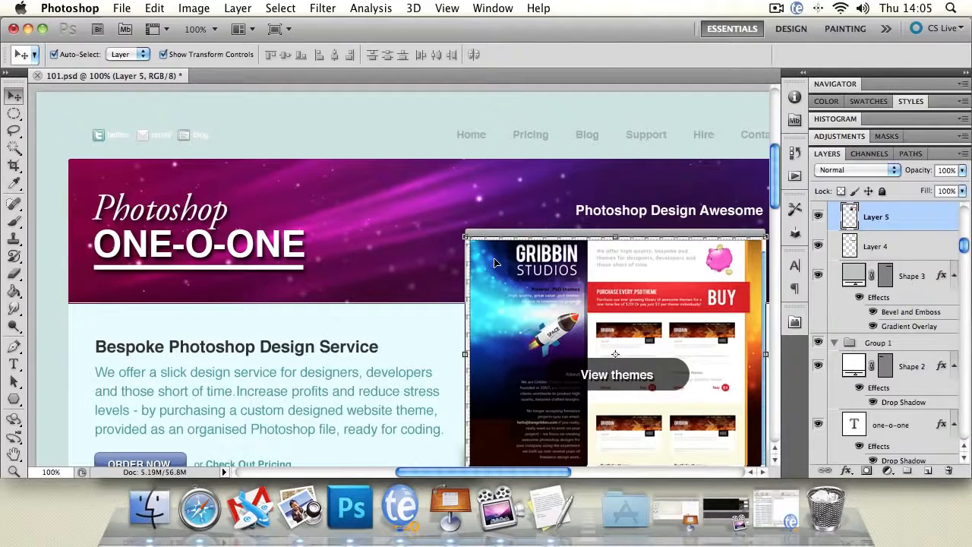
click(358, 144)
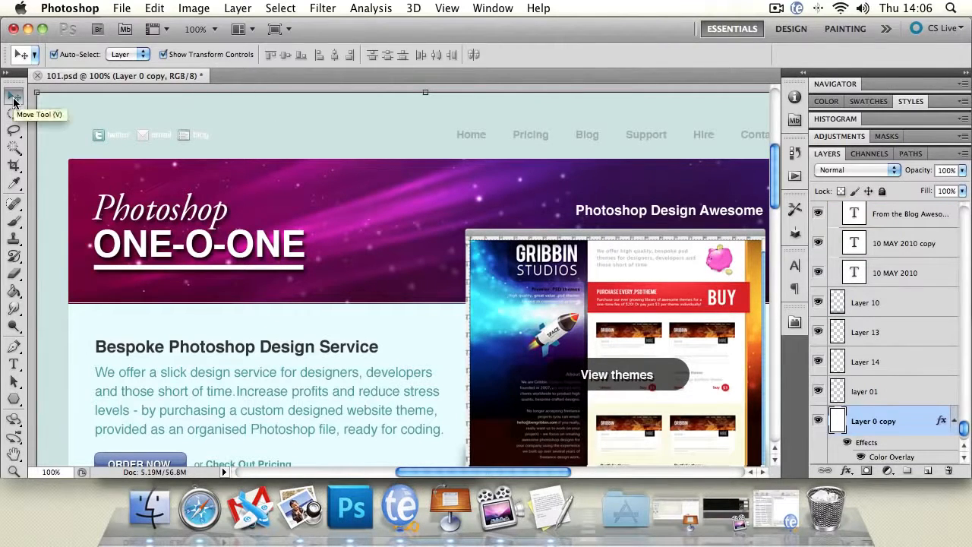
Step: Delete the website screenshot layer (Layer 5) and undo the deletion, twice in a row
click(525, 282)
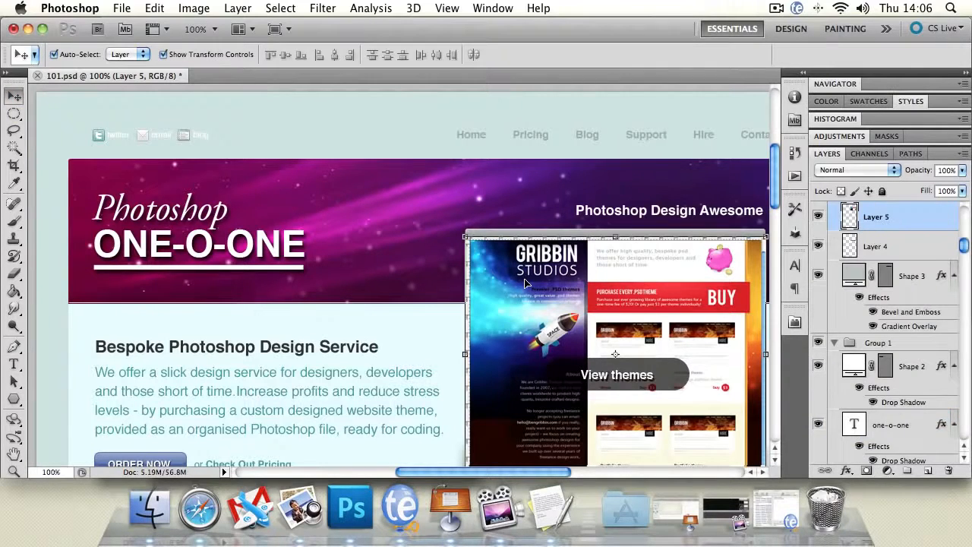
key(Delete)
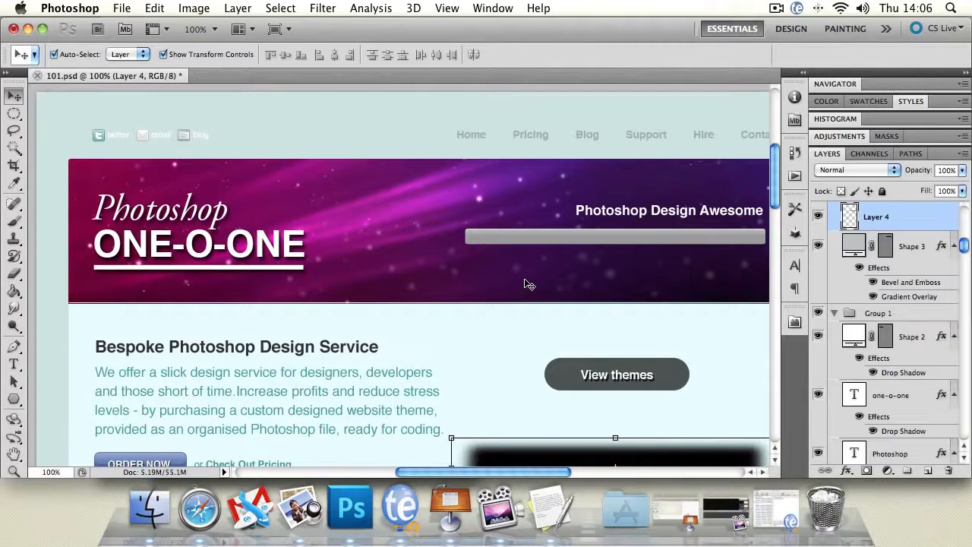
click(150, 7)
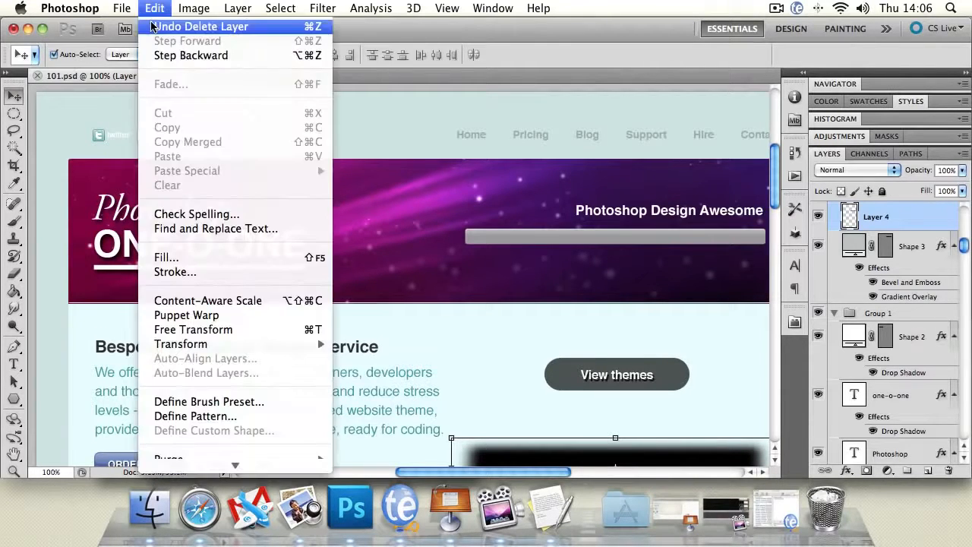
click(150, 27)
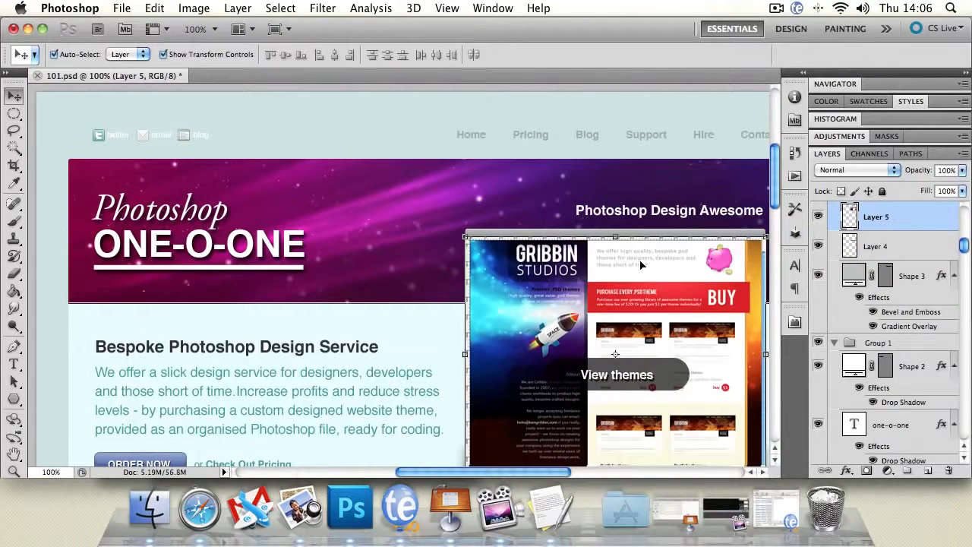
key(Delete)
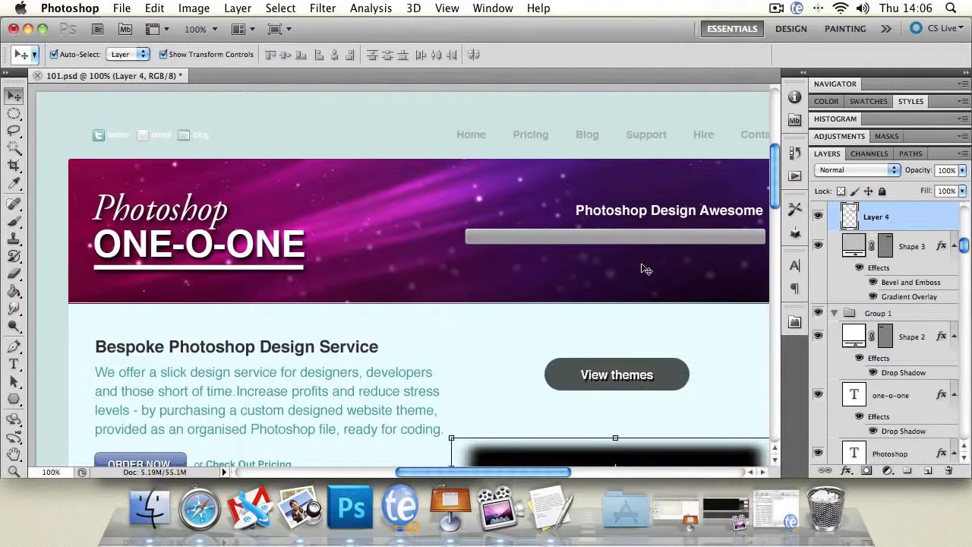
key(super+z)
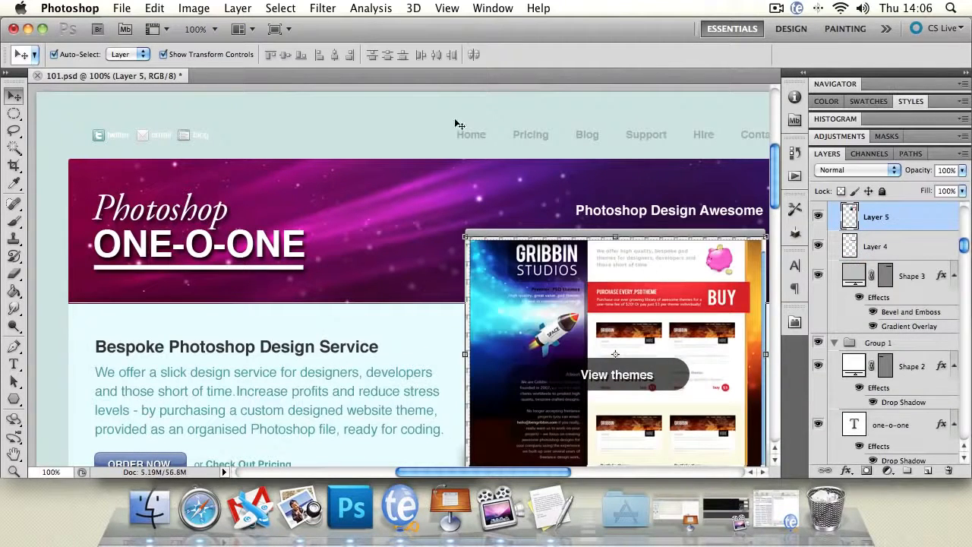
Step: Add a new empty layer above Layer 10 and delete it, leaving the delete confirmation enabled
click(444, 123)
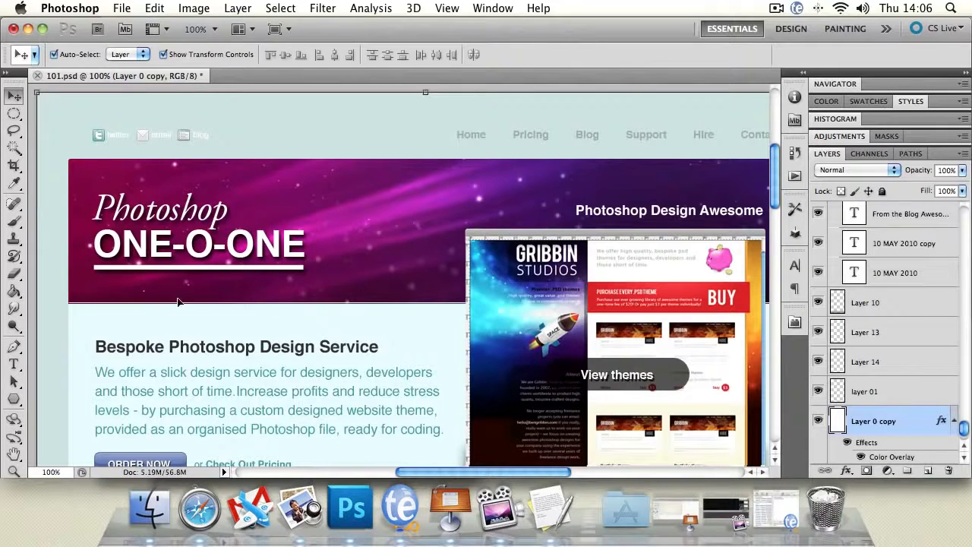
click(14, 454)
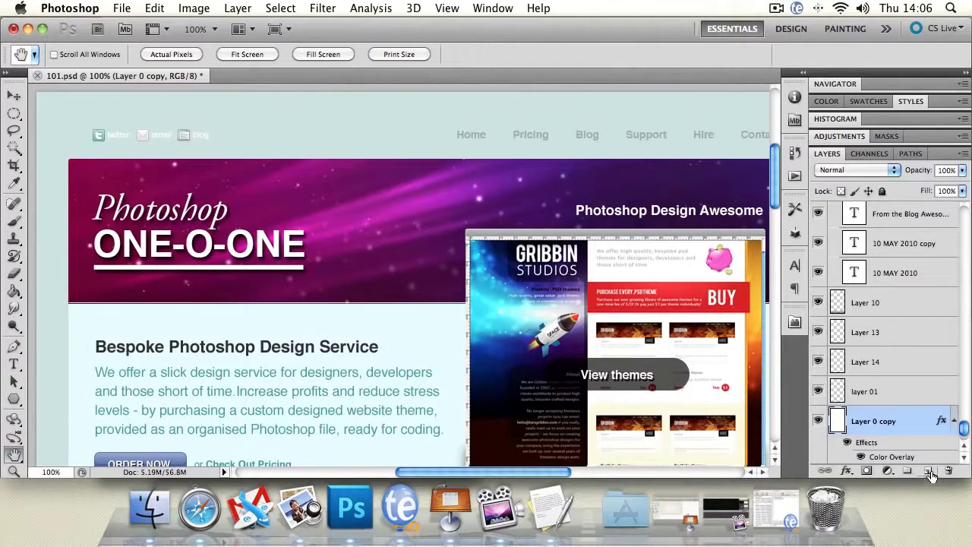
click(903, 305)
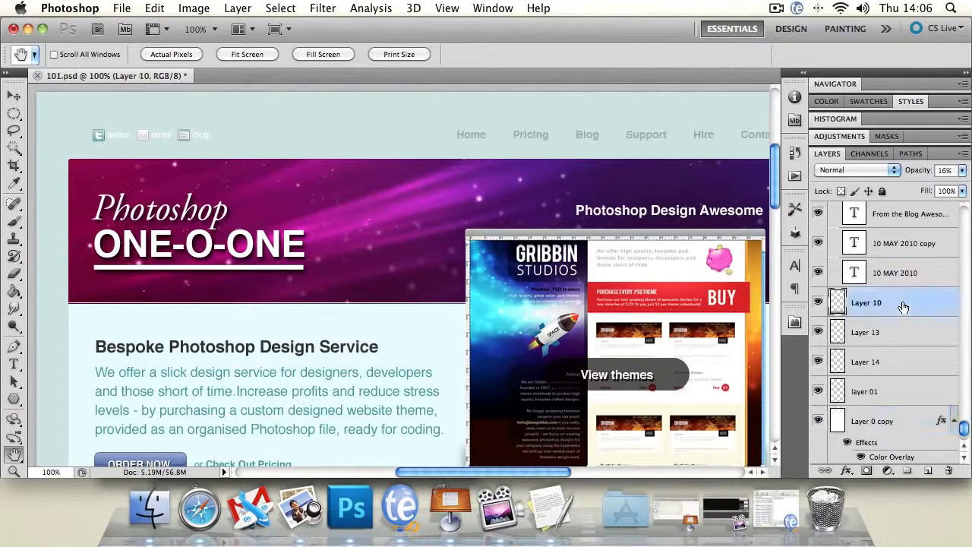
click(927, 471)
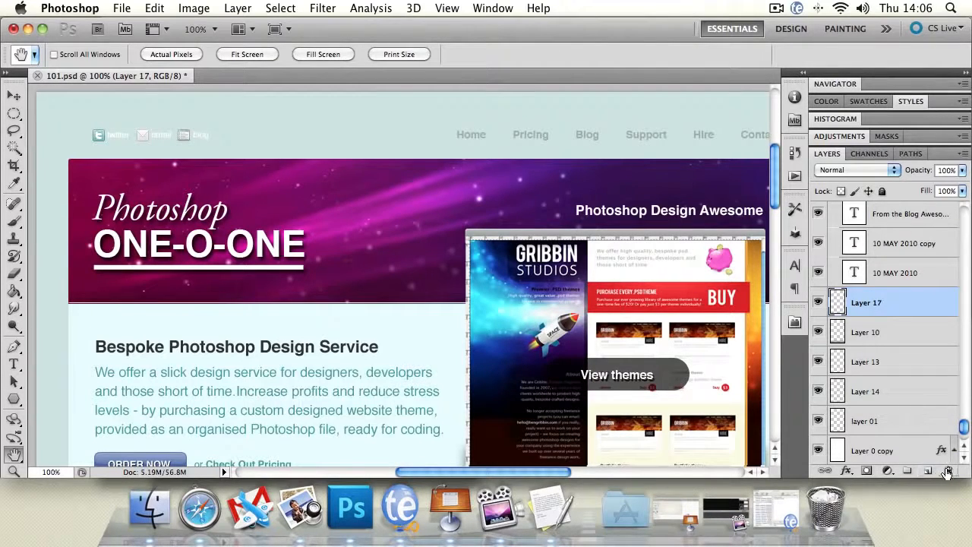
click(948, 471)
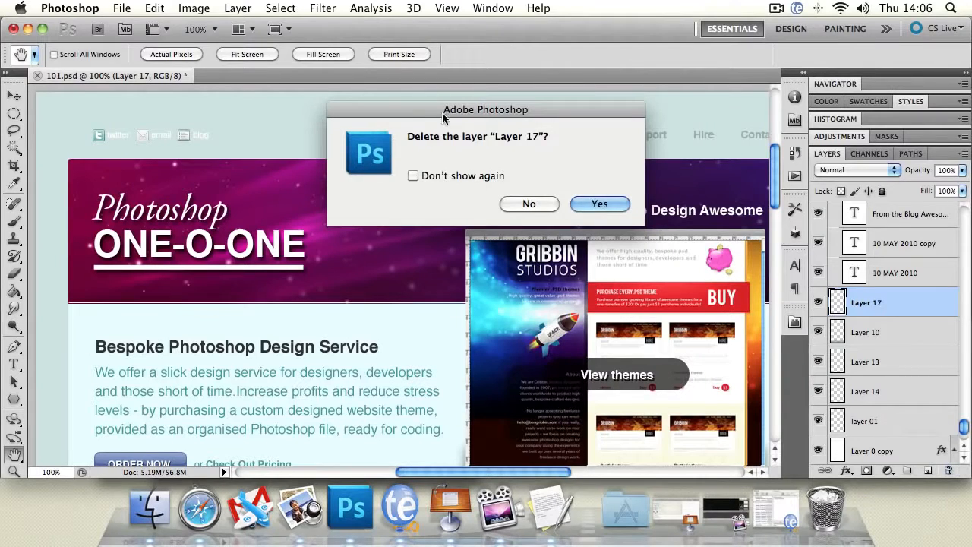
drag(441, 113, 429, 120)
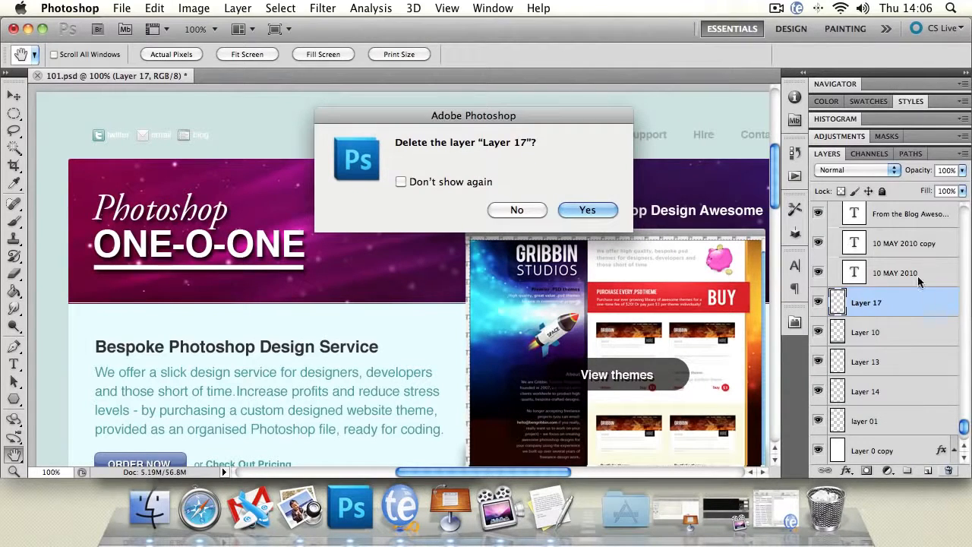
click(397, 181)
click(400, 181)
click(590, 208)
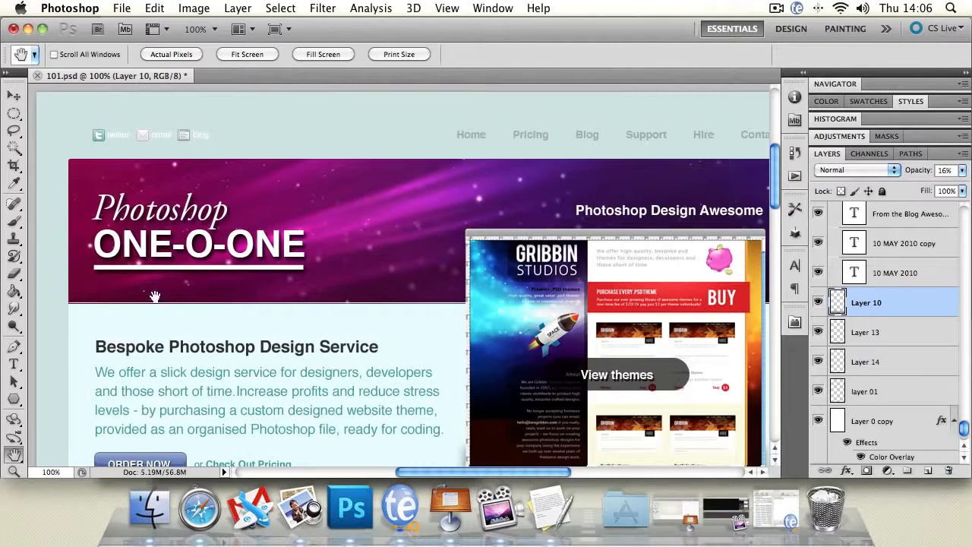
Step: Move the purple banner layer (Layer 3) to the top of the layer stack above Group 9, and select the page background
drag(326, 372, 297, 322)
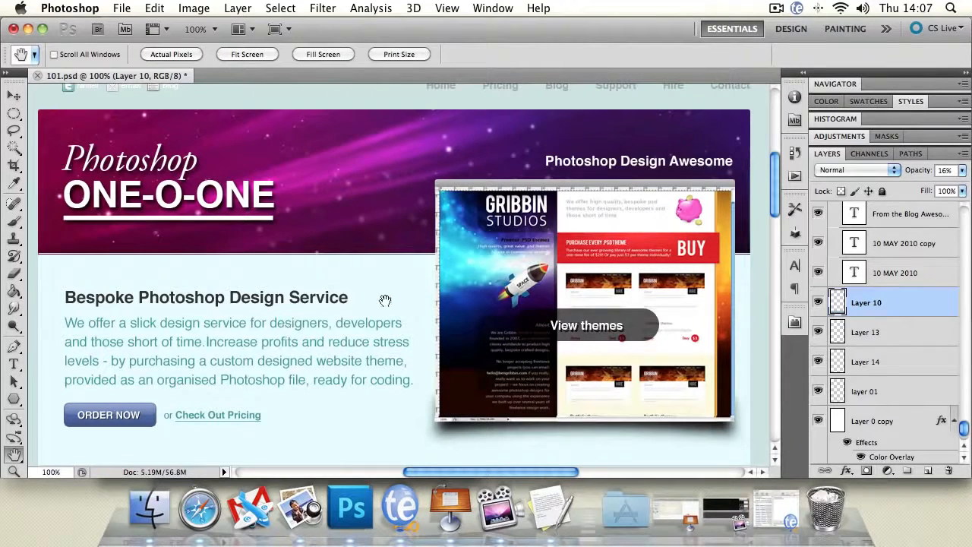
drag(964, 426, 964, 206)
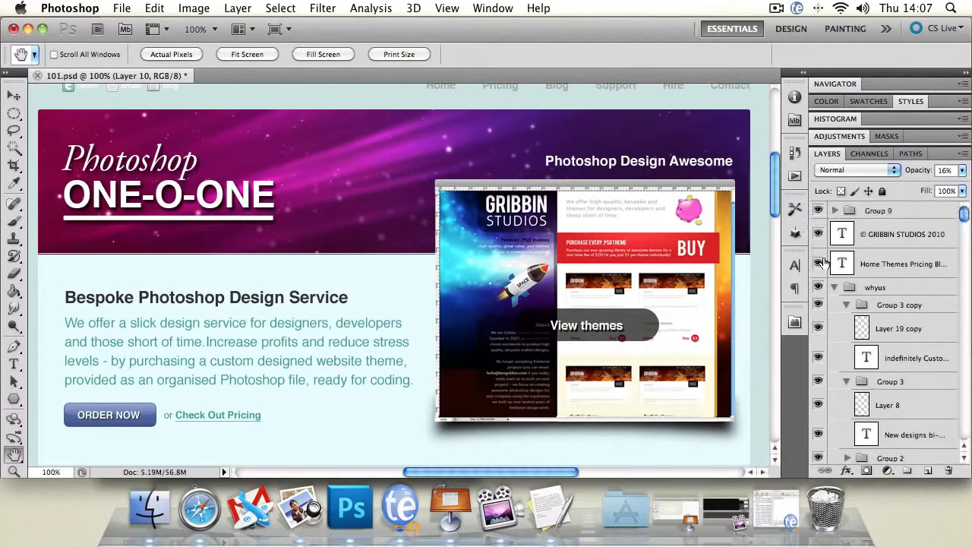
click(21, 97)
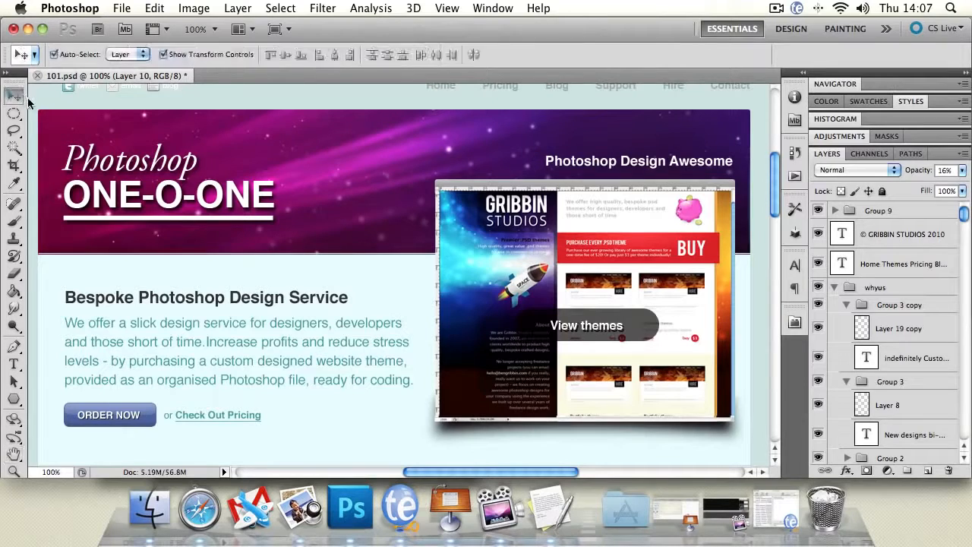
click(369, 151)
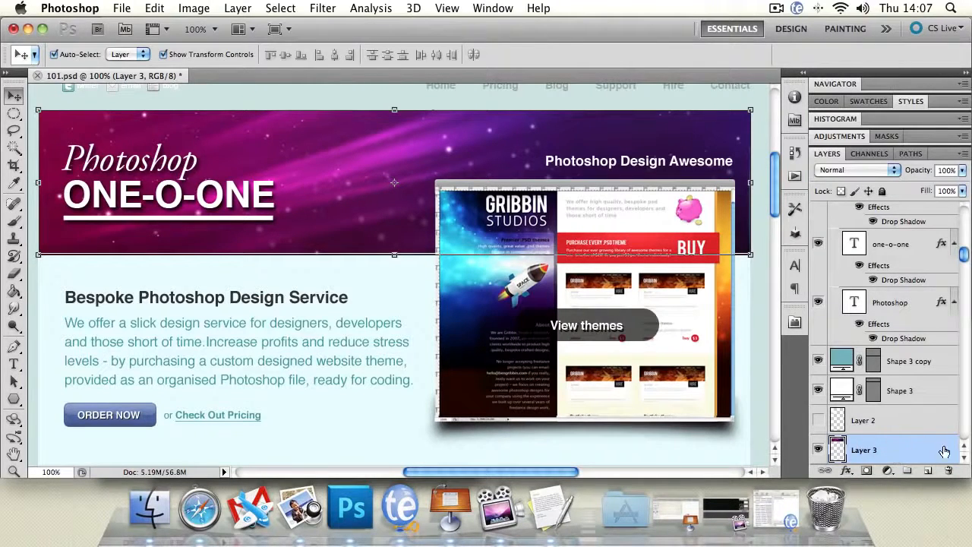
drag(900, 454, 899, 451)
drag(909, 449, 873, 237)
drag(872, 296, 876, 209)
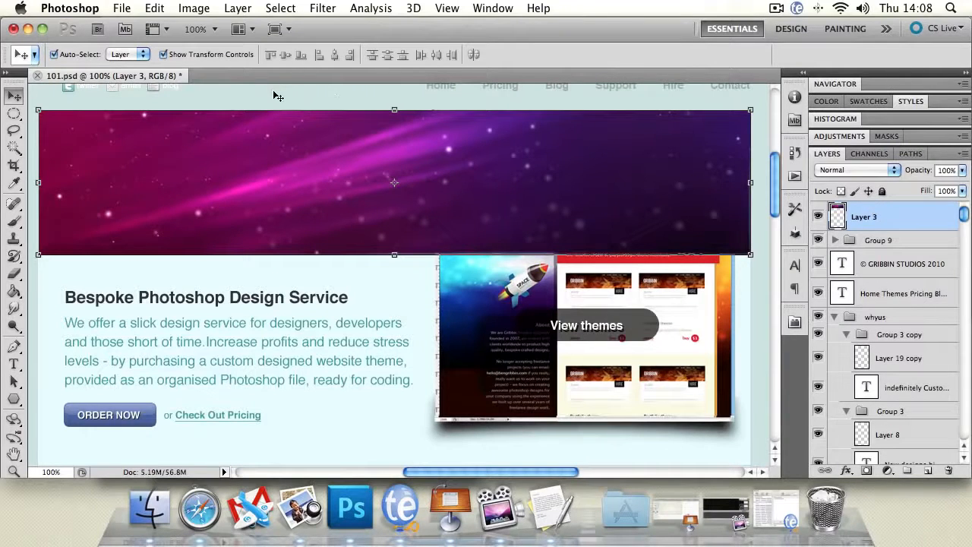
click(244, 104)
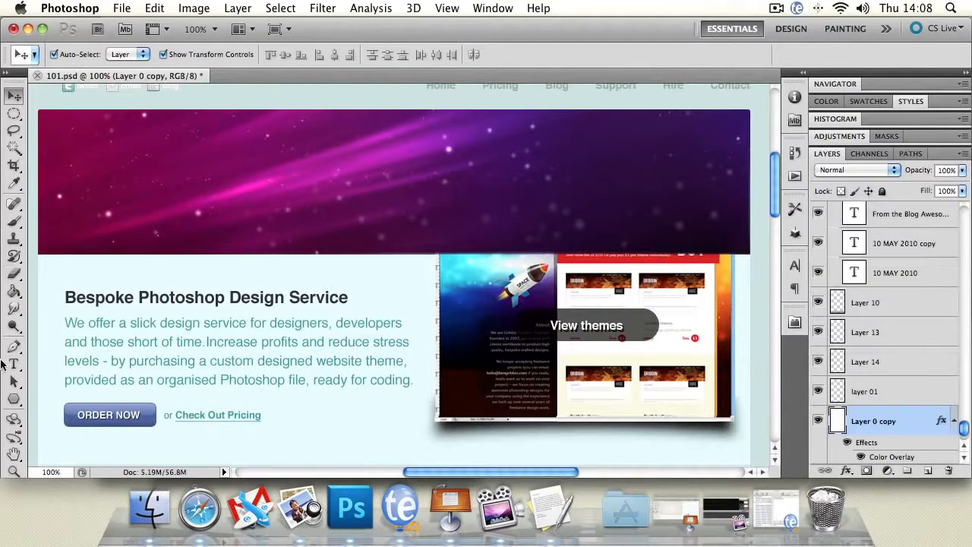
Step: Move the purple banner layer (Layer 3) back down the layer stack, directly below Layer 20 copy 2
click(14, 471)
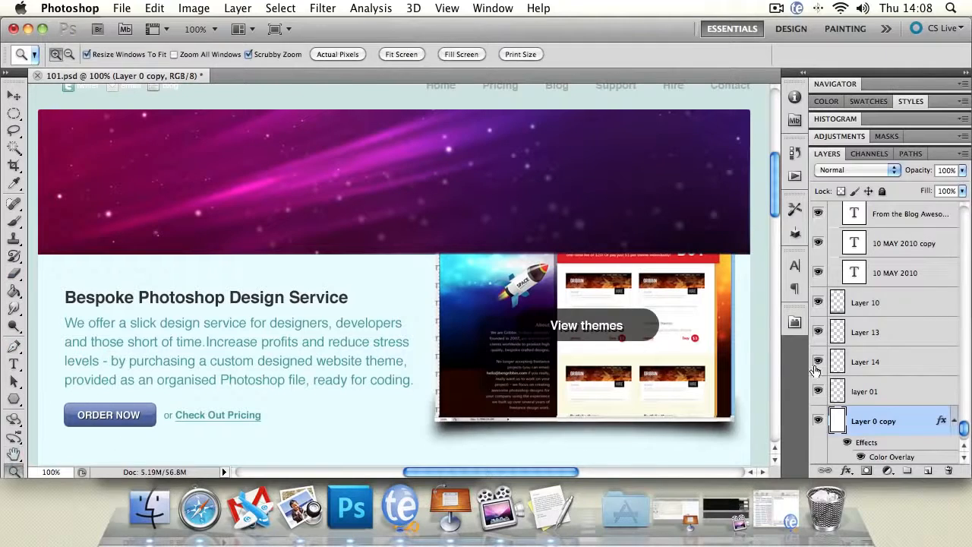
drag(964, 430, 958, 216)
scroll(920, 221, down, 10)
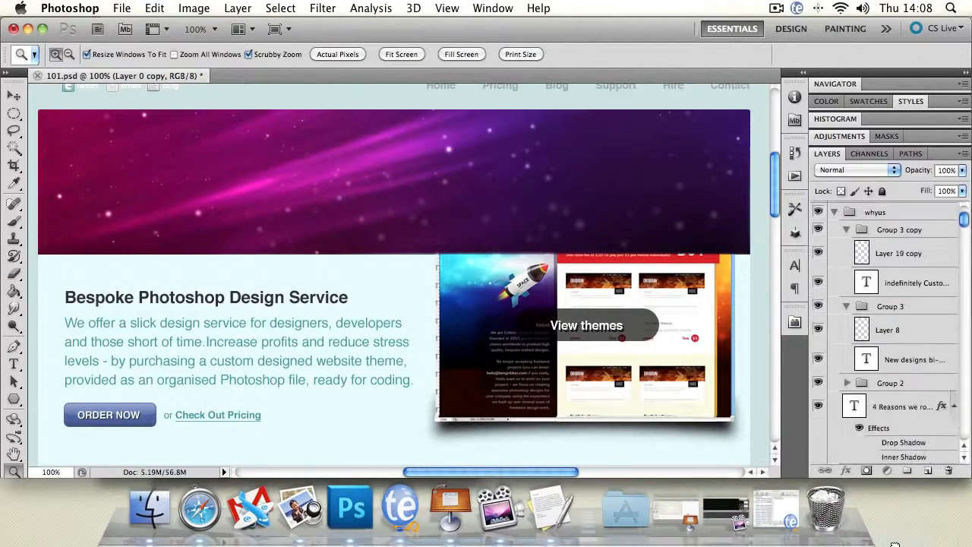
scroll(889, 334, down, 15)
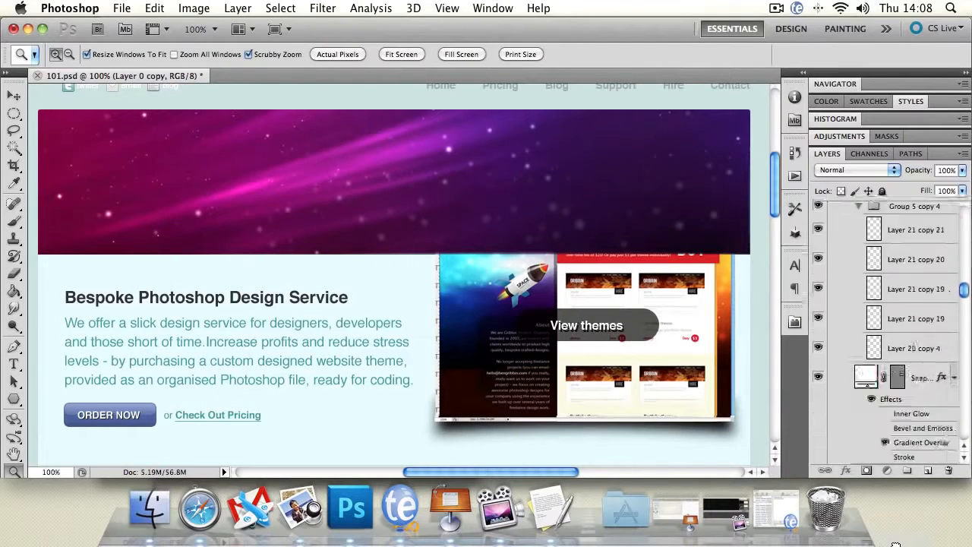
scroll(884, 334, down, 12)
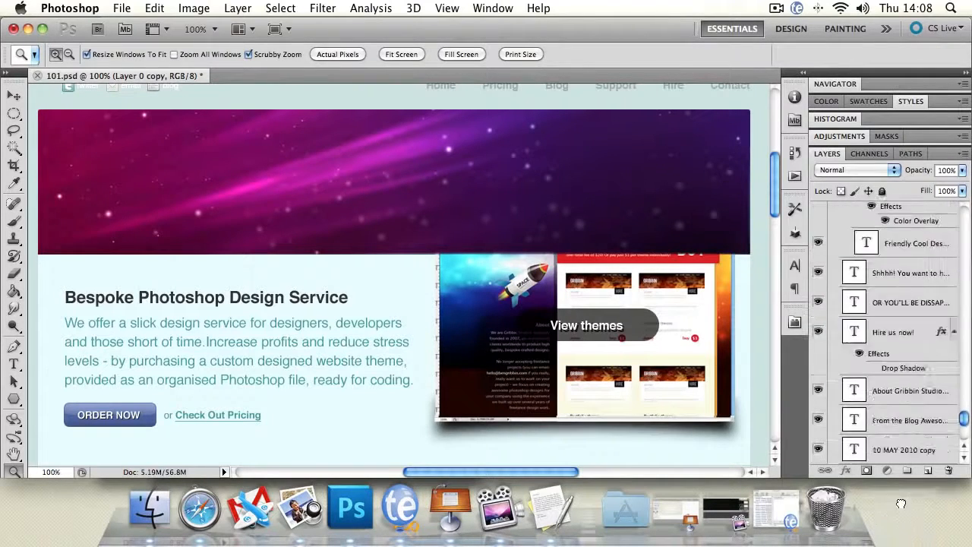
mouse_move(885, 334)
mouse_down()
mouse_move(884, 346)
mouse_move(873, 217)
mouse_move(866, 262)
mouse_move(868, 211)
mouse_move(877, 336)
mouse_move(887, 247)
mouse_move(877, 179)
mouse_move(870, 262)
mouse_move(887, 349)
mouse_up()
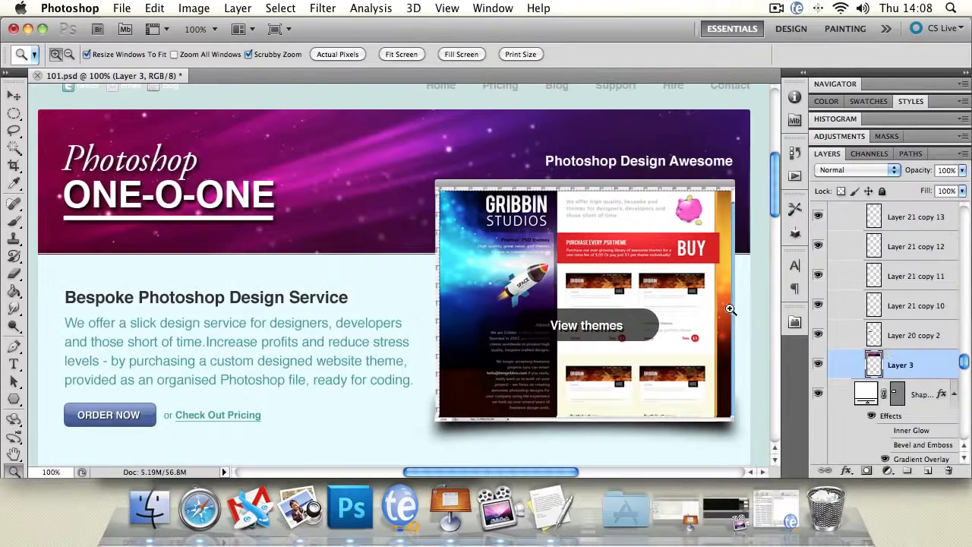
Step: Select Group 9 at the top of the layer stack
drag(963, 361, 963, 195)
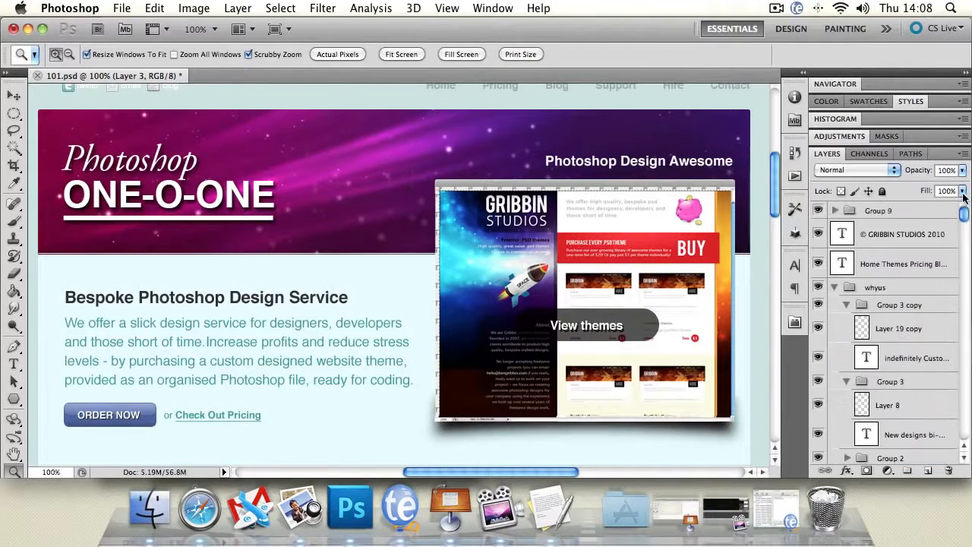
click(911, 217)
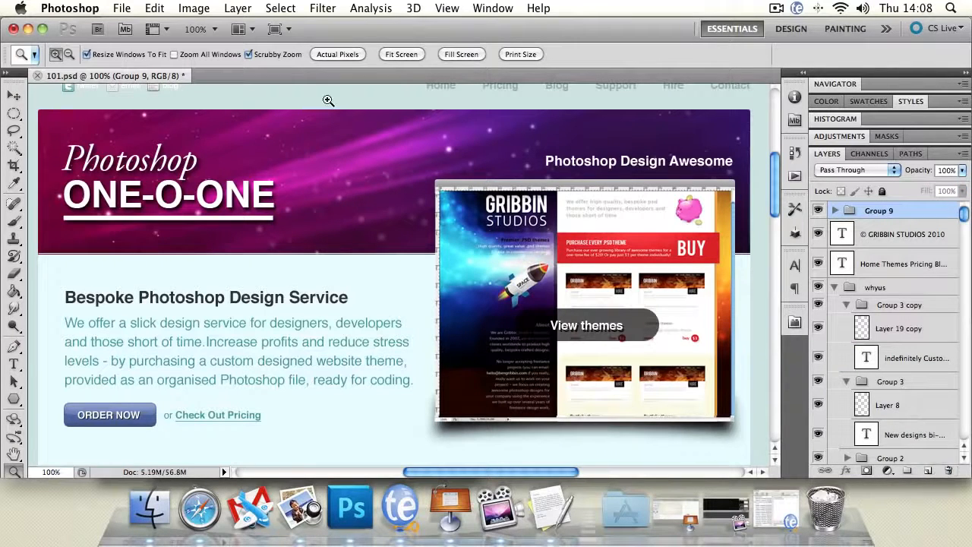
click(221, 8)
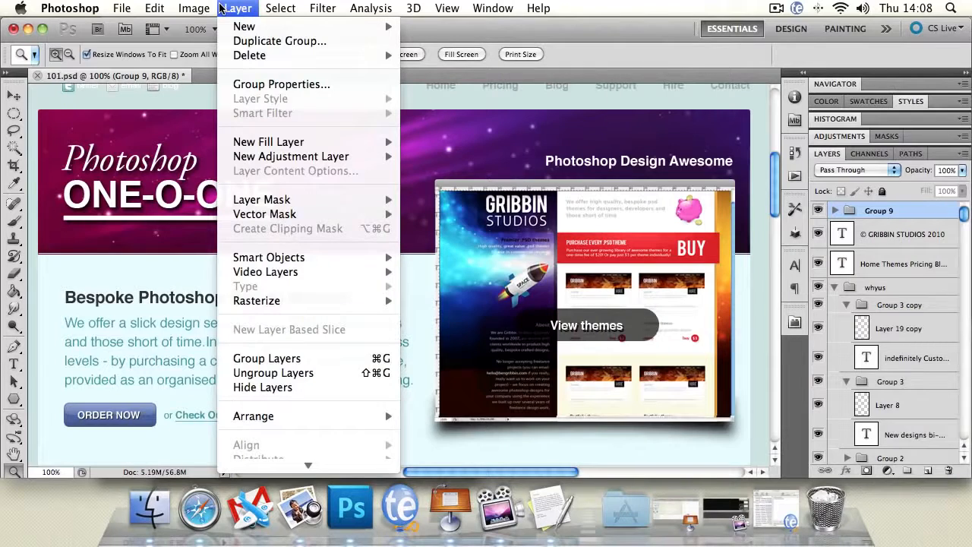
mouse_move(232, 26)
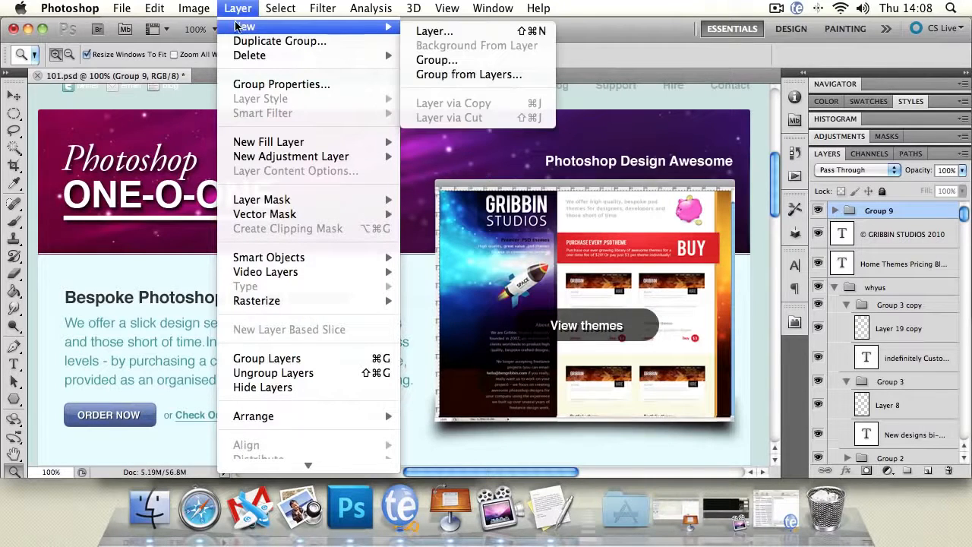
click(483, 59)
click(622, 230)
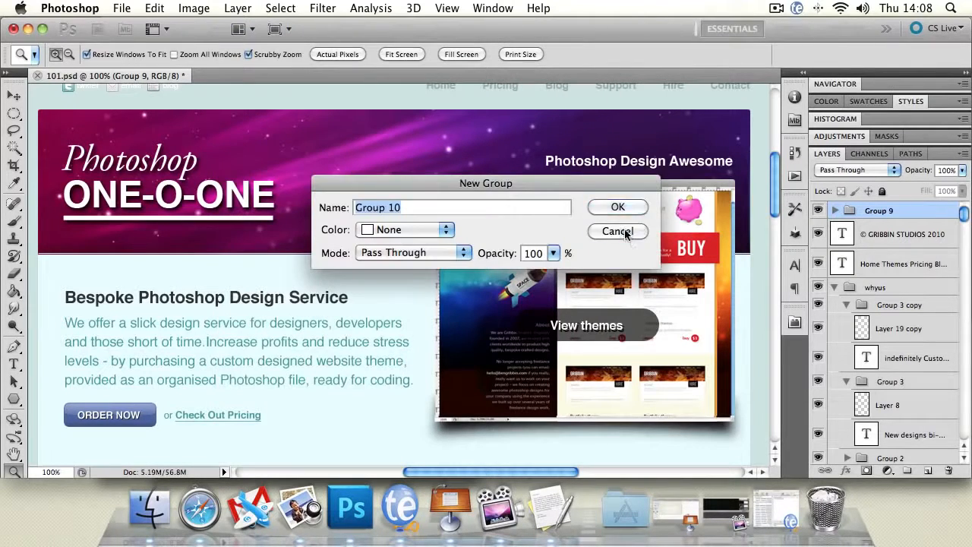
Step: Put Group 9 inside a new group, delete Group 9 from it, and collapse the new empty group
key(super+g)
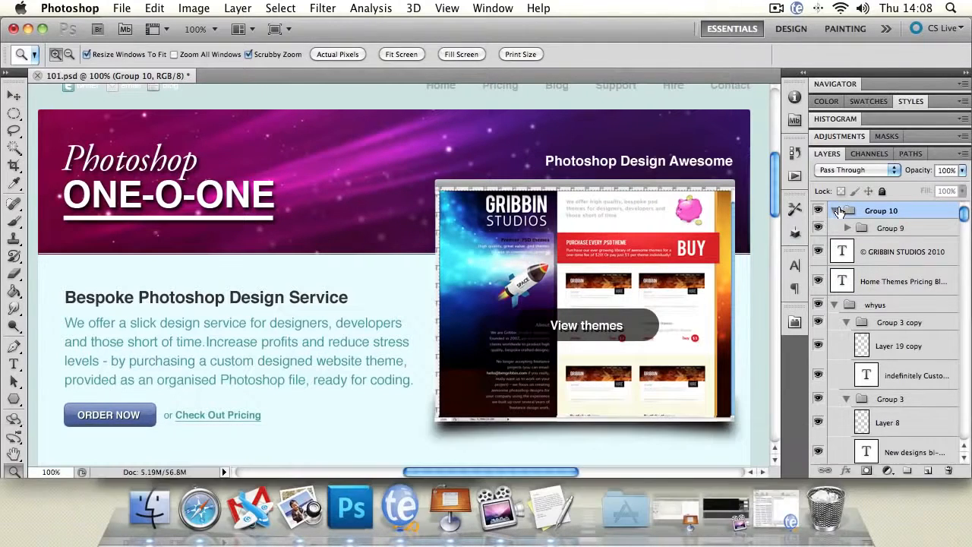
click(836, 210)
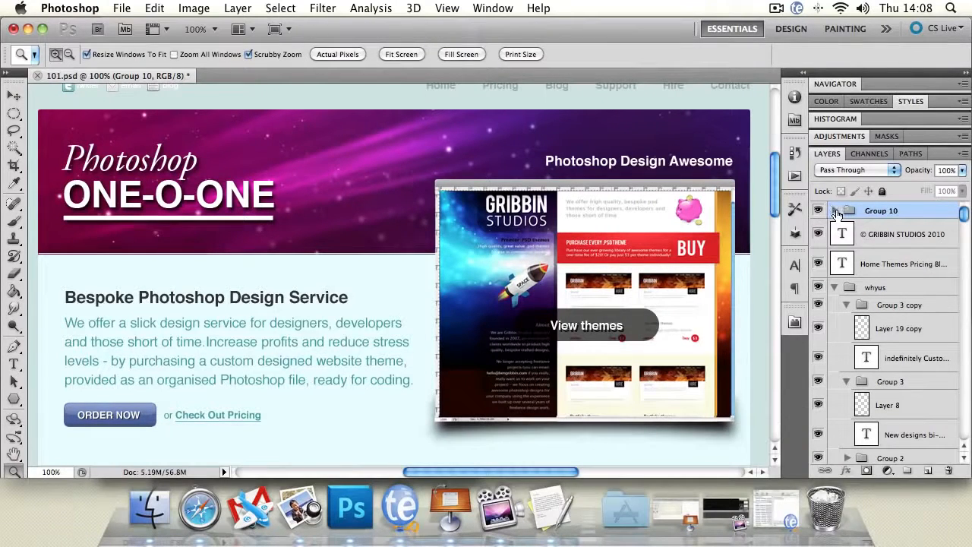
click(836, 211)
drag(899, 229, 949, 469)
click(834, 210)
Step: Rename the new top group, Group 10, as Rectangle
double_click(892, 211)
text(Group)
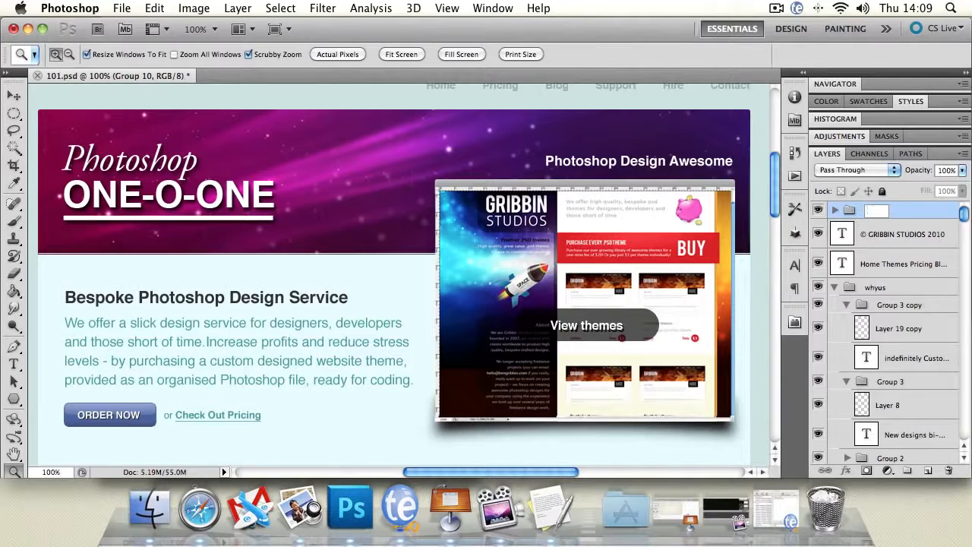
key(shift)
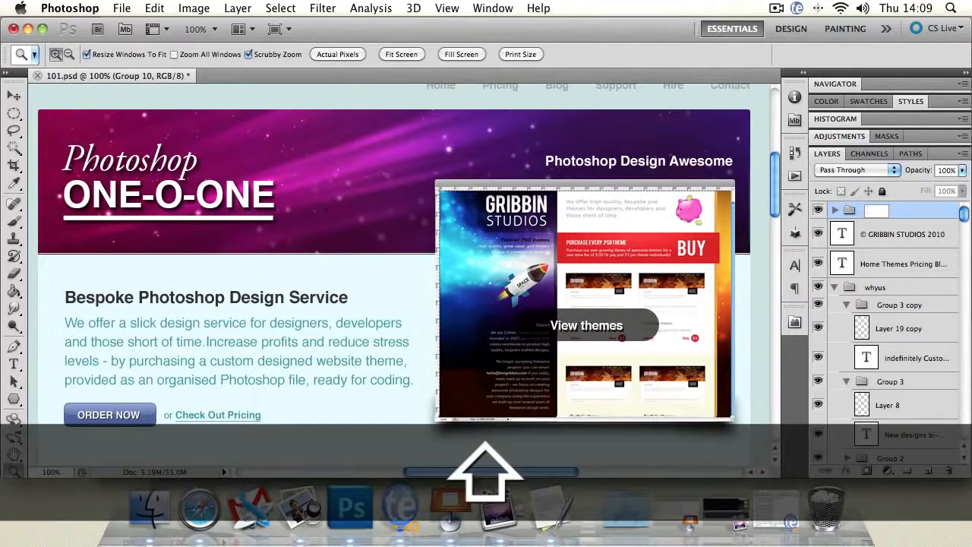
text(Recta)
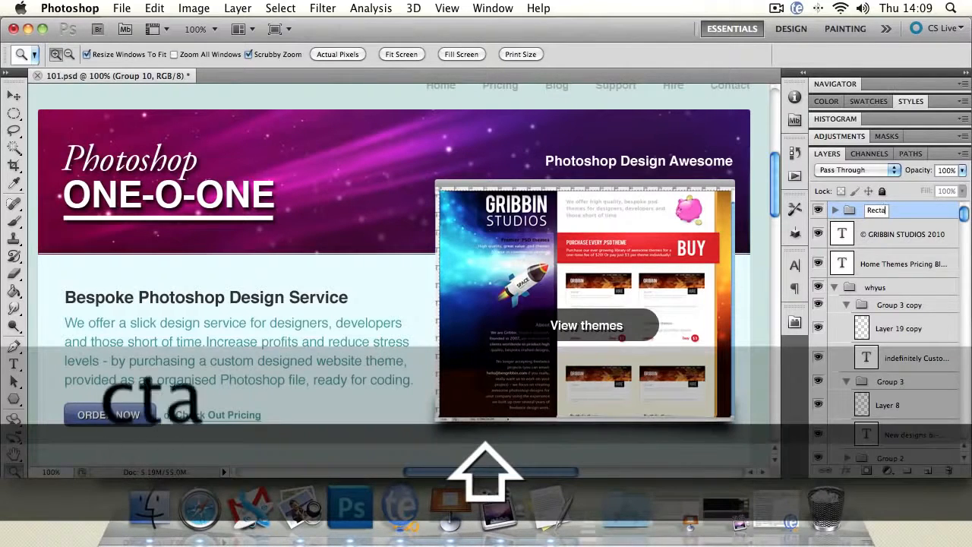
text(ngle)
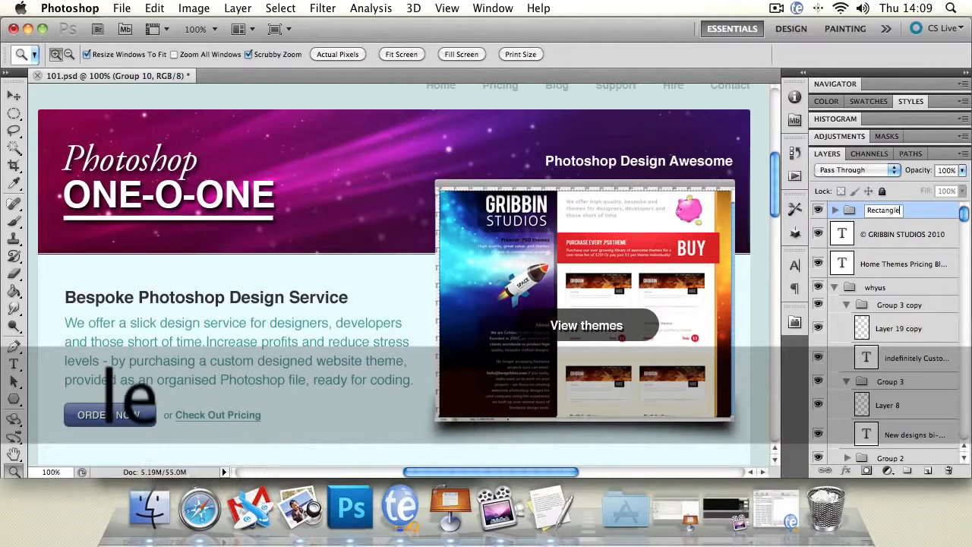
key(Return)
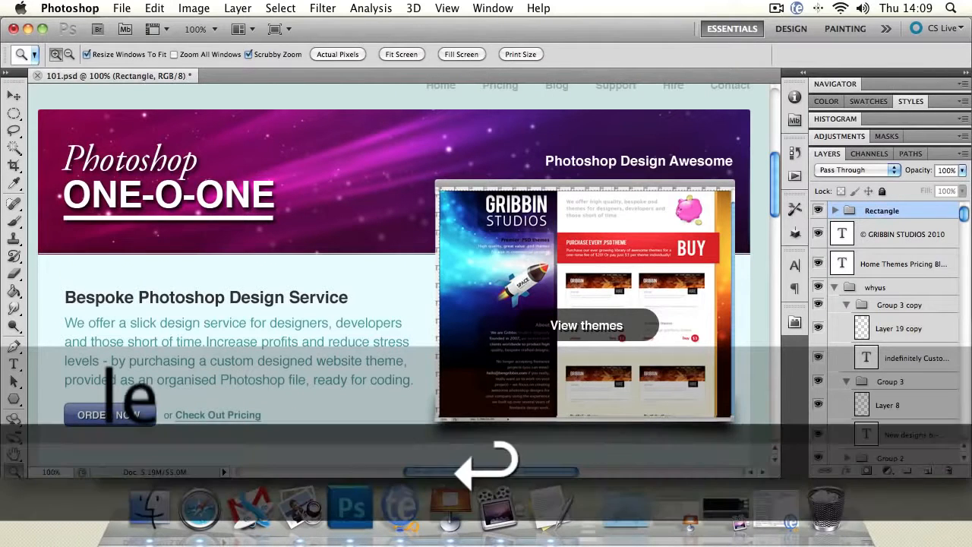
Step: Pick the header navigation text with the Move tool and put its layer into the Rectangle group
click(835, 212)
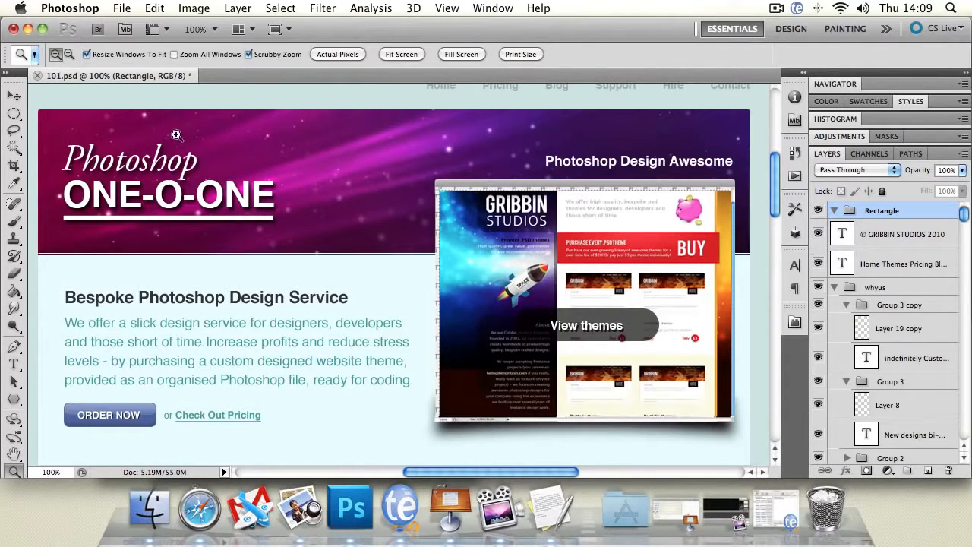
key(v)
click(558, 89)
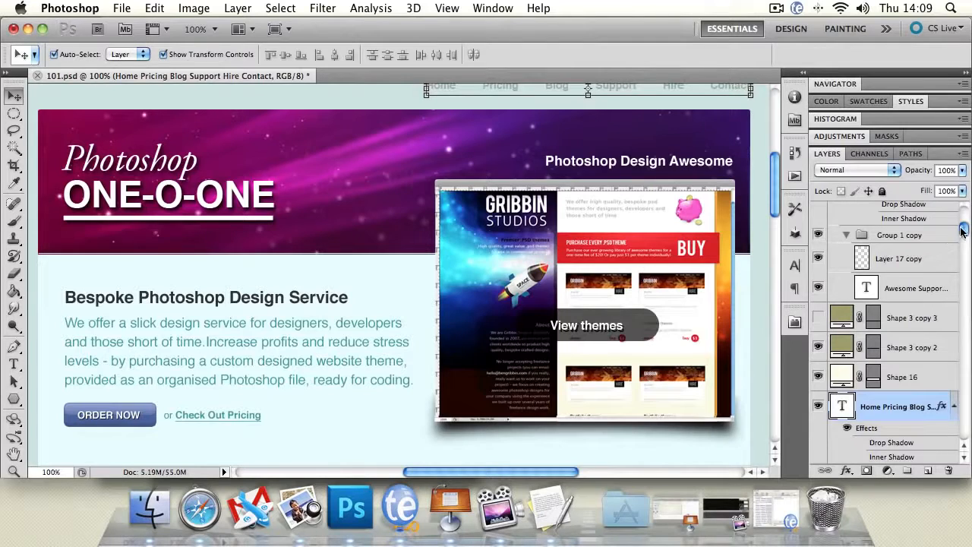
mouse_move(963, 230)
mouse_down()
mouse_move(964, 212)
mouse_move(966, 235)
mouse_up()
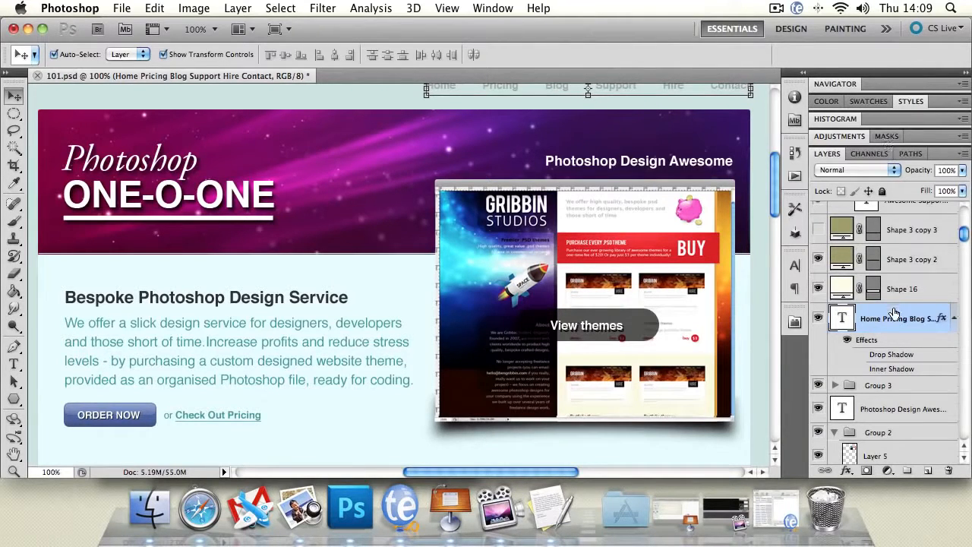
drag(894, 313, 863, 200)
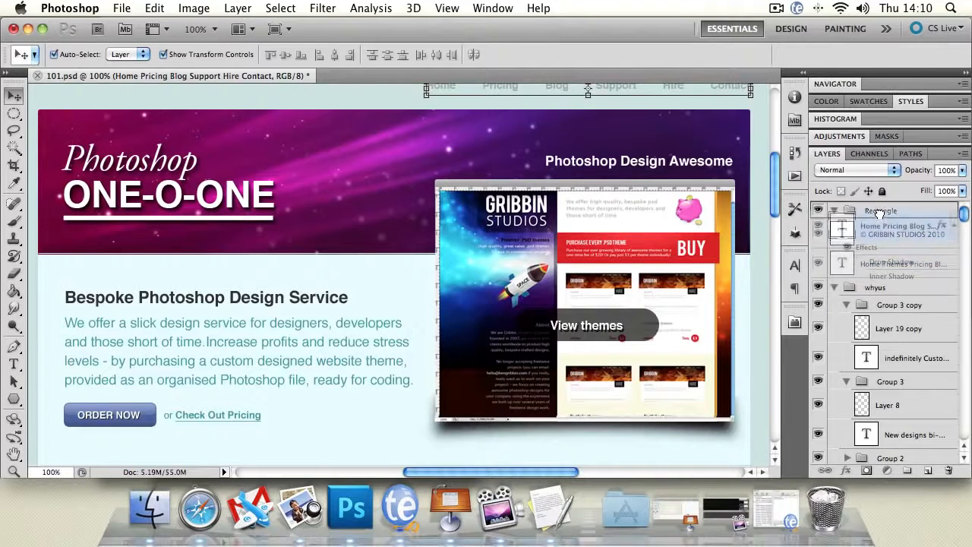
mouse_move(848, 208)
mouse_down()
mouse_move(827, 209)
mouse_move(848, 213)
mouse_up()
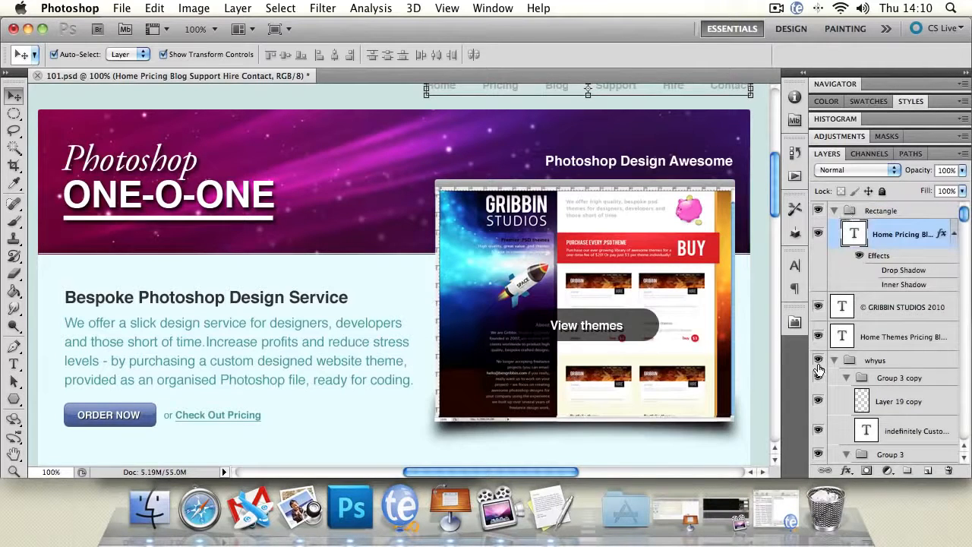
Step: Collapse the Rectangle group and toggle its visibility off and on twice
click(834, 211)
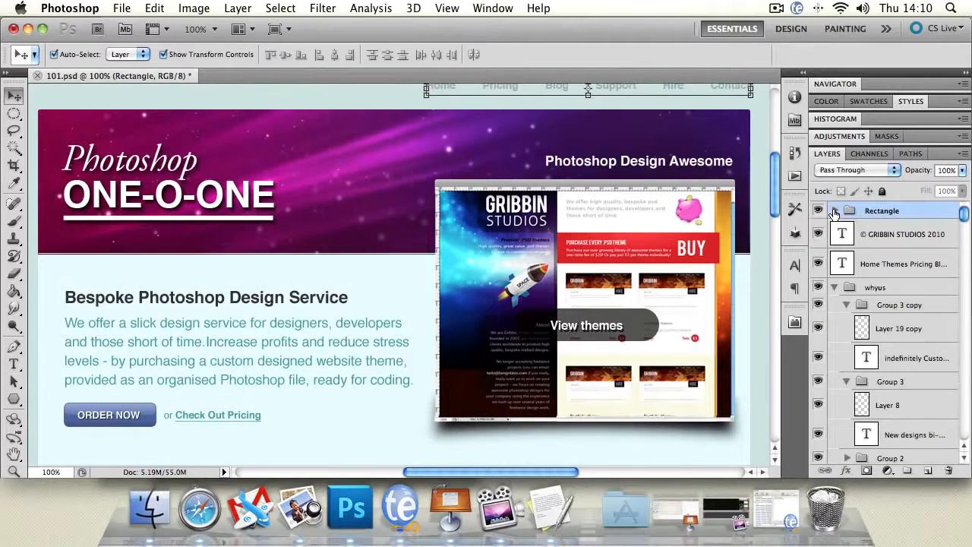
click(818, 210)
click(817, 210)
click(818, 210)
click(819, 211)
Step: Move the Bespoke Photoshop Design Service and Photoshop Design Awesome text layers into the Rectangle group
click(833, 212)
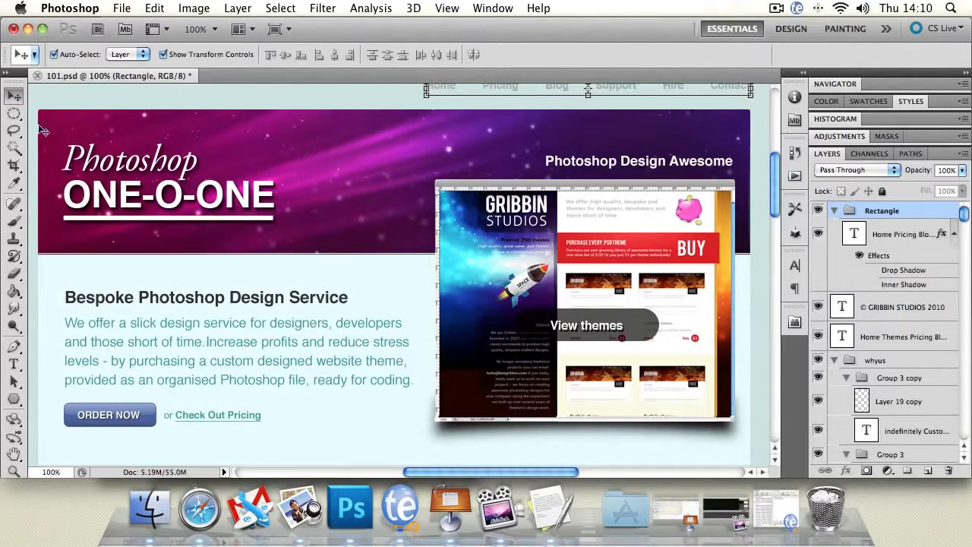
click(203, 306)
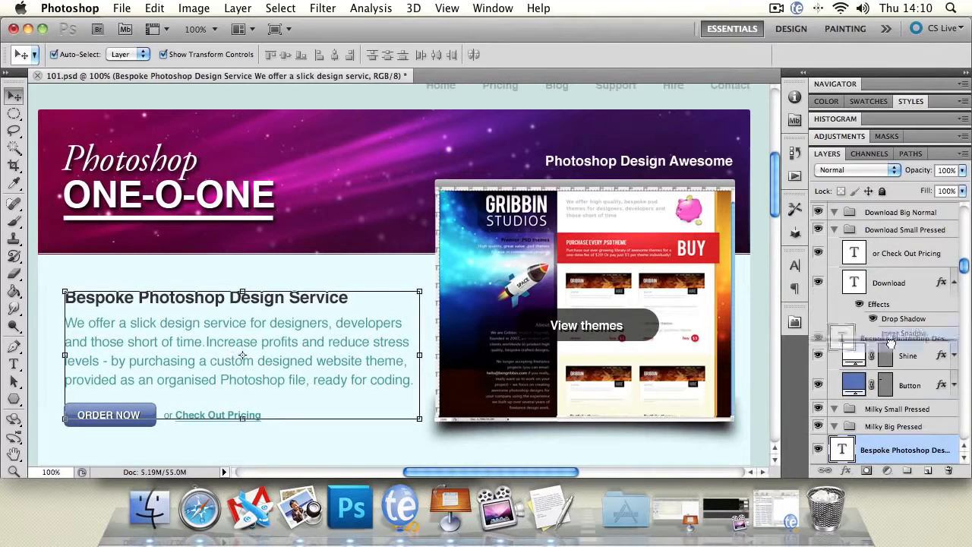
drag(915, 462, 903, 221)
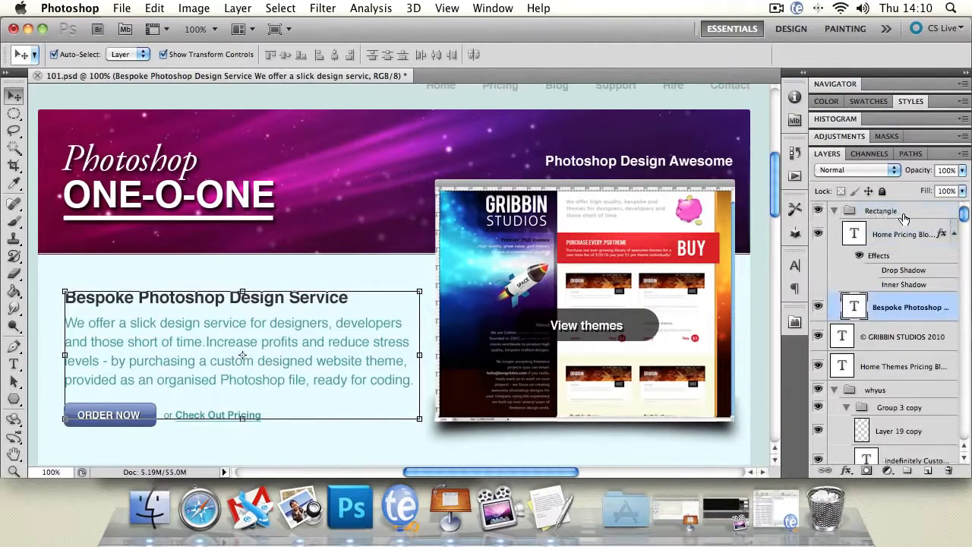
click(629, 166)
drag(905, 448, 893, 211)
Step: Move Group 2, containing the website screenshot, into the Rectangle group and place it directly below the navigation text layer
click(618, 237)
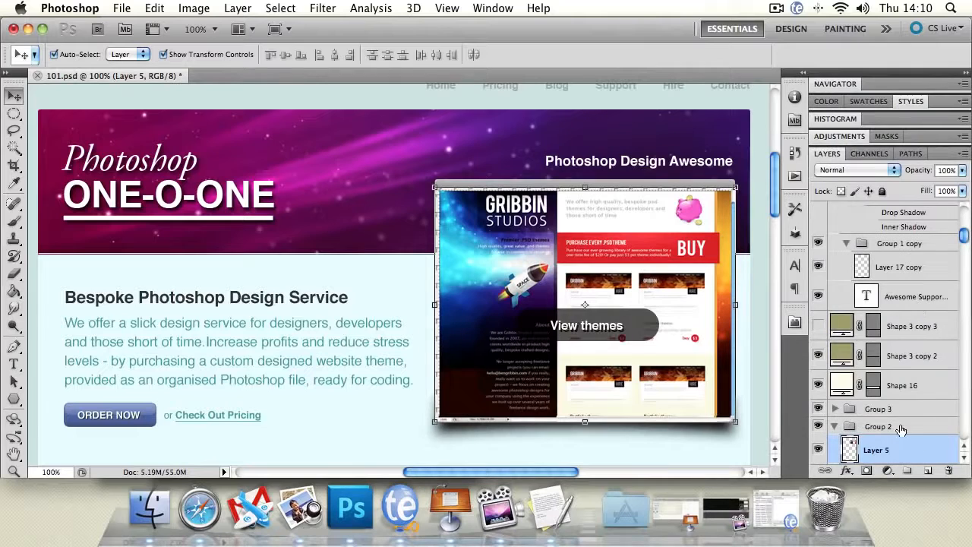
drag(893, 428, 884, 215)
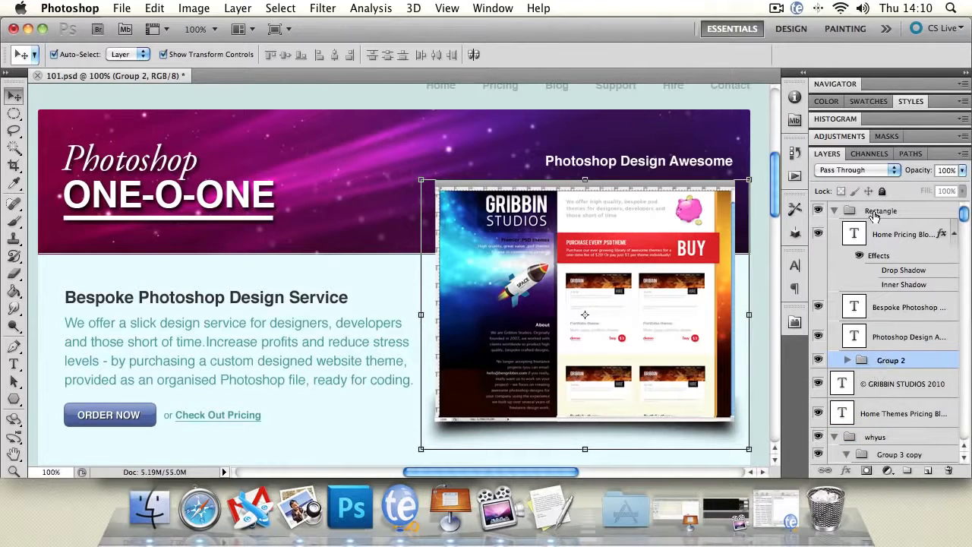
drag(886, 366, 891, 283)
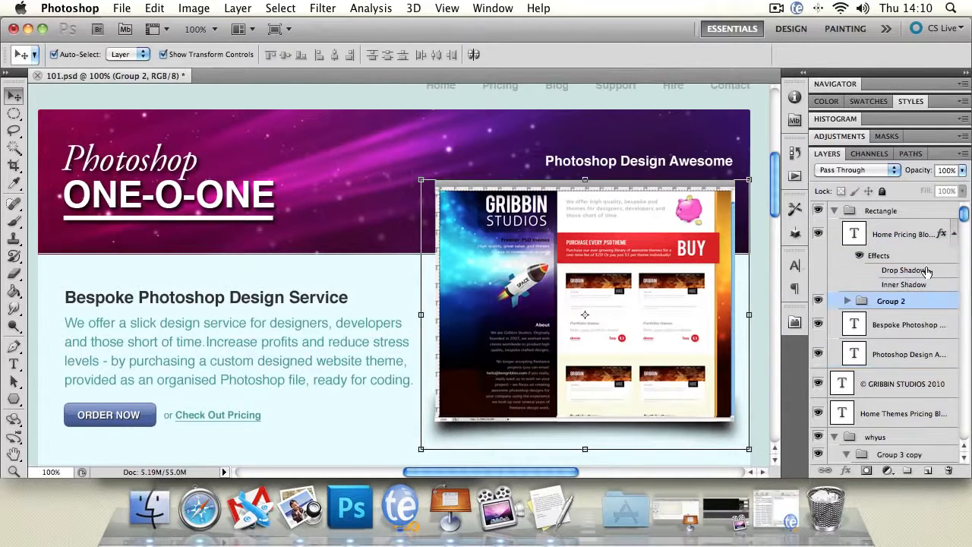
click(835, 212)
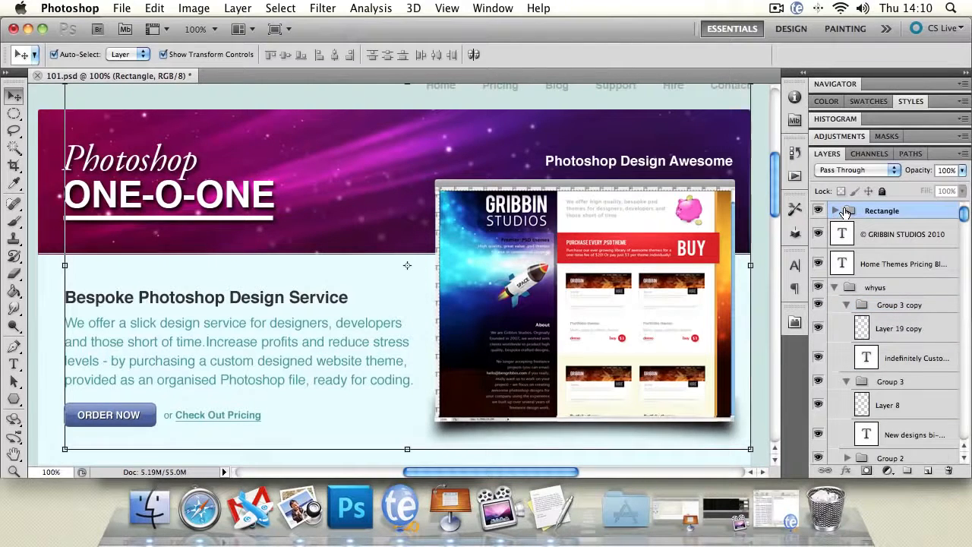
Step: Move Group 1, containing the ONE-O-ONE title, into the Rectangle group, and hide and reshow the whole Rectangle group
click(211, 196)
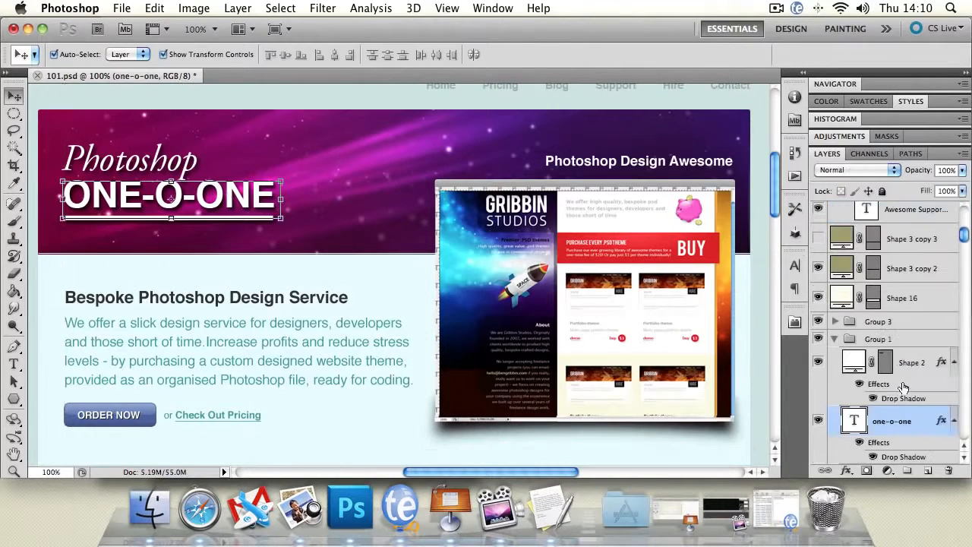
scroll(902, 387, up, 6)
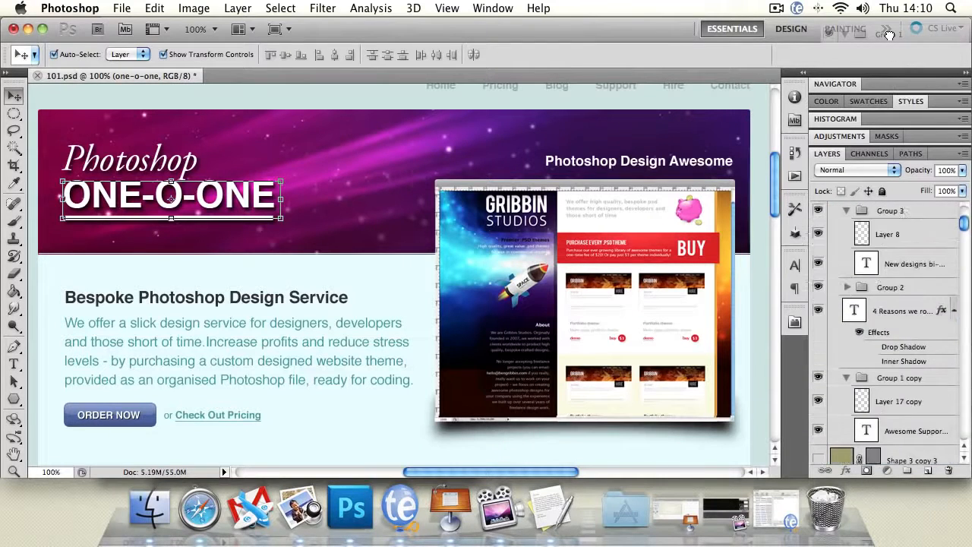
drag(888, 35, 902, 212)
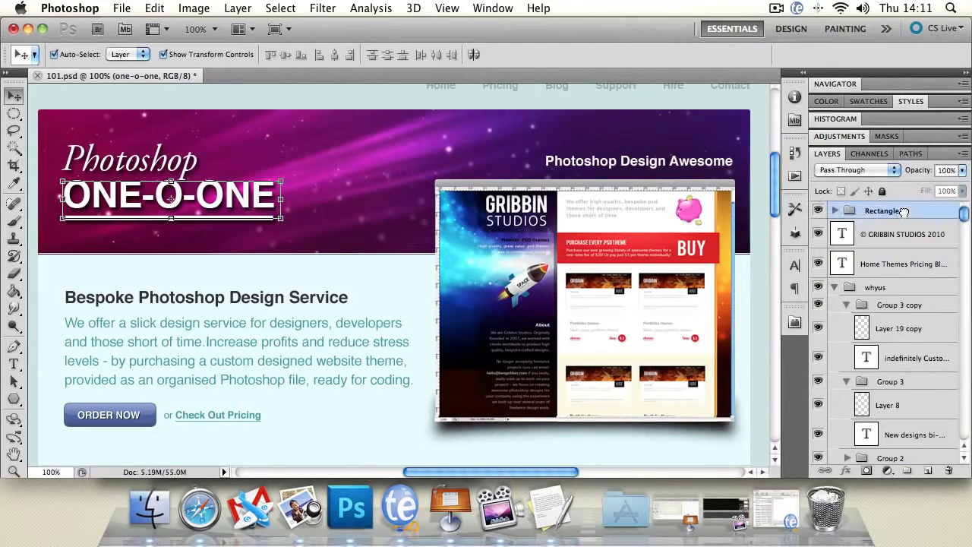
click(817, 210)
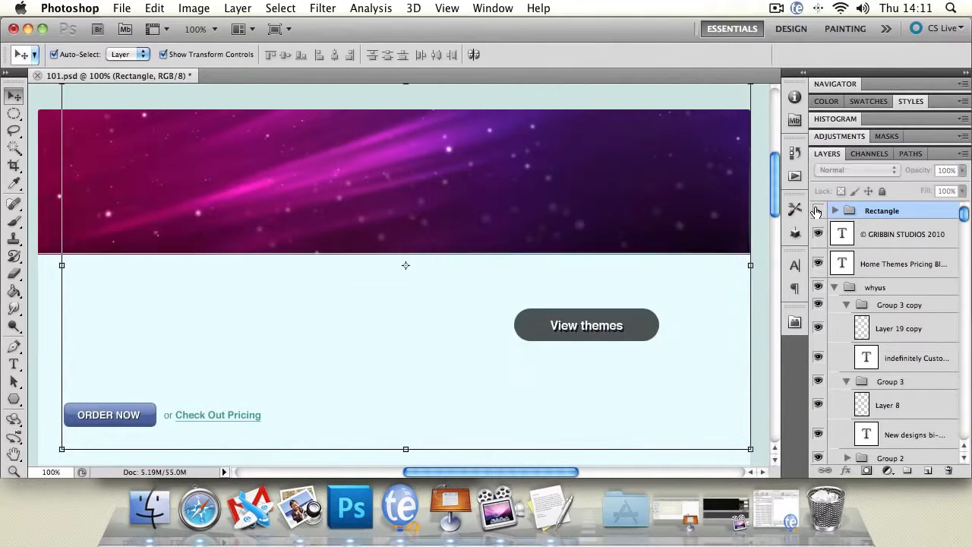
click(817, 211)
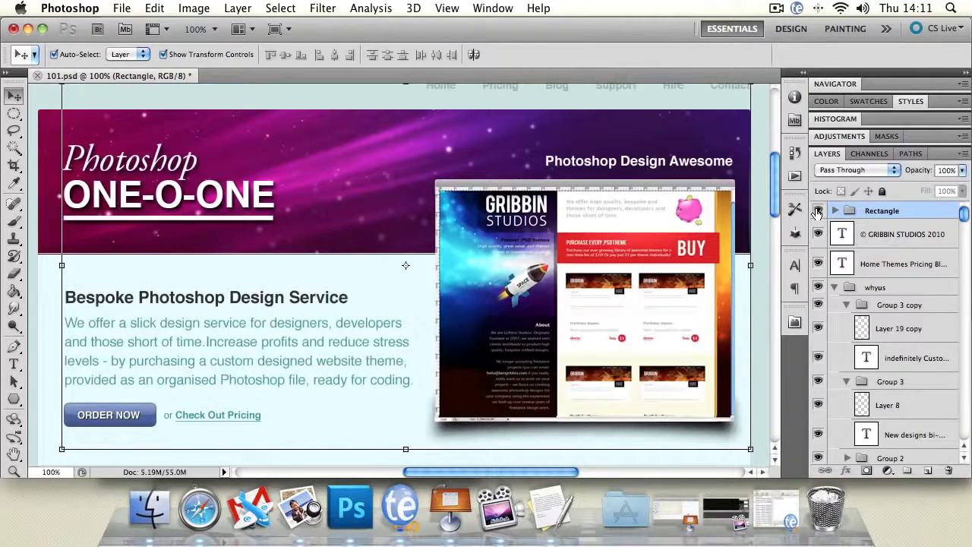
Step: Toggle the Rectangle group's visibility, select the Photoshop title text layer, and set the Move tool's auto-select to Group
click(817, 210)
click(817, 210)
click(121, 173)
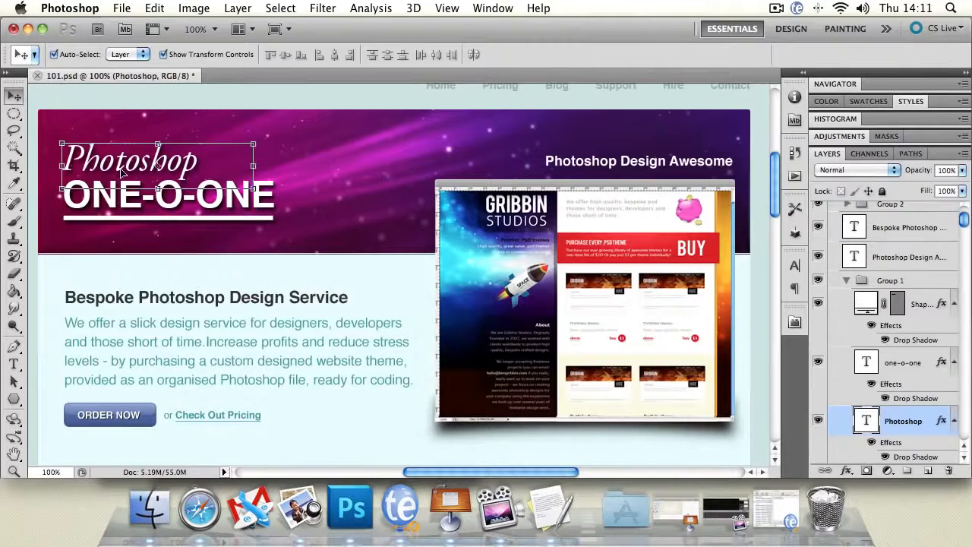
click(126, 54)
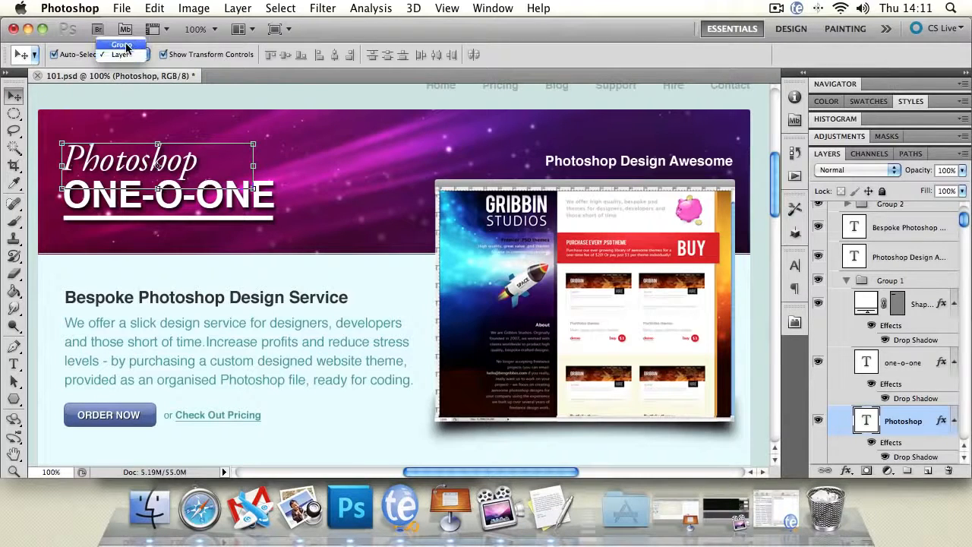
click(123, 46)
Step: Select the Rectangle group and scale all its contents down together with Free Transform
drag(964, 228, 964, 220)
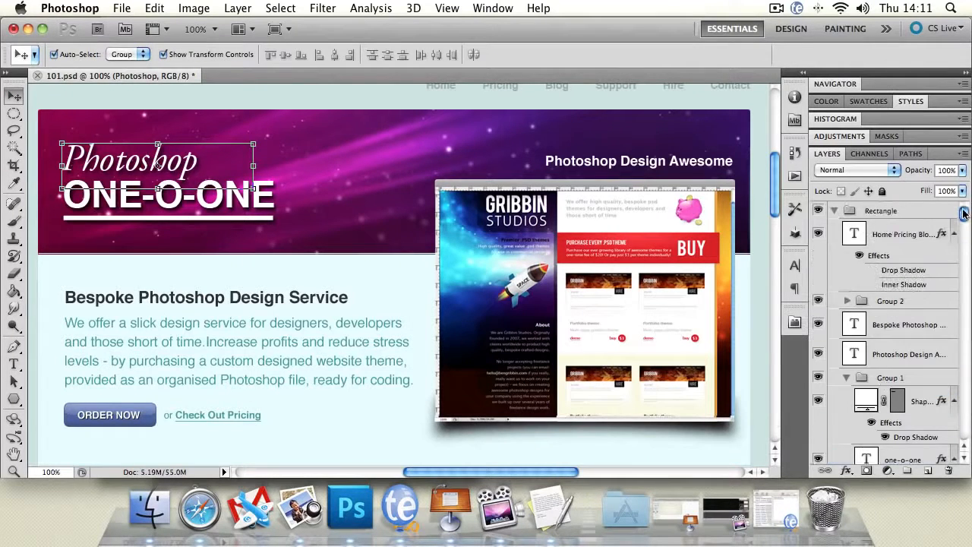
click(896, 215)
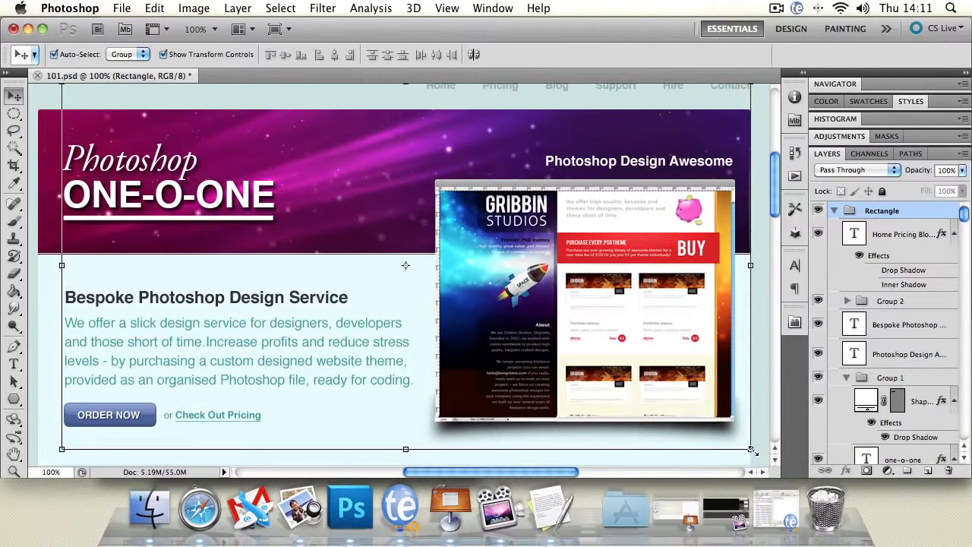
key(super+t)
drag(750, 445, 495, 300)
key(Return)
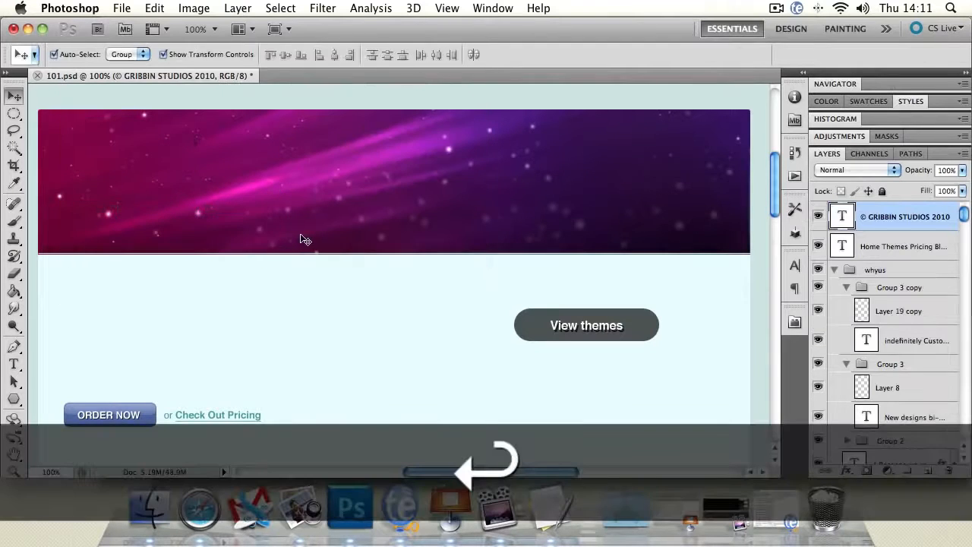
key(super+z)
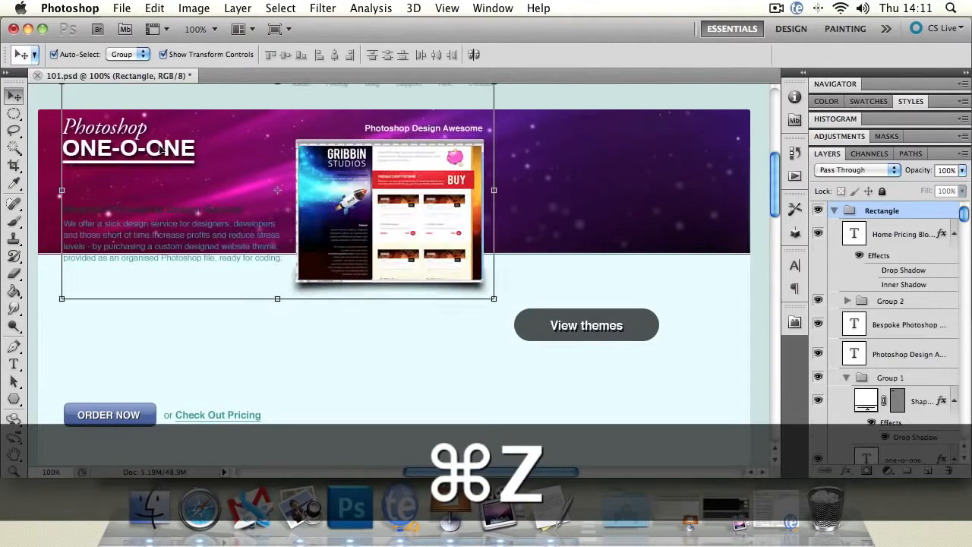
Step: Move the scaled-down Rectangle group down across the banner, and undo both the move and the scaling
drag(435, 272, 442, 273)
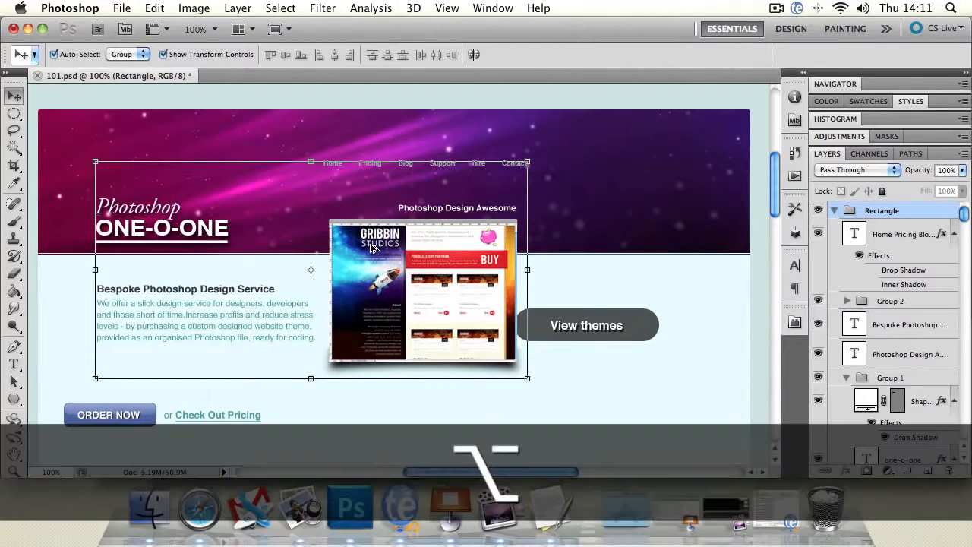
key(super+alt+z)
key(super+alt+z)
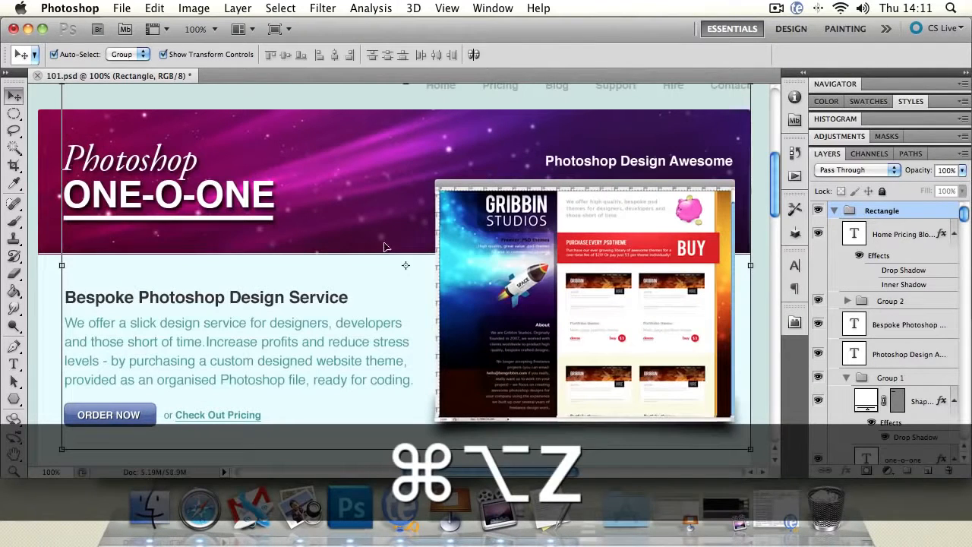
Step: Collapse the Rectangle group and toggle its visibility off and on several times, leaving it shown
click(835, 212)
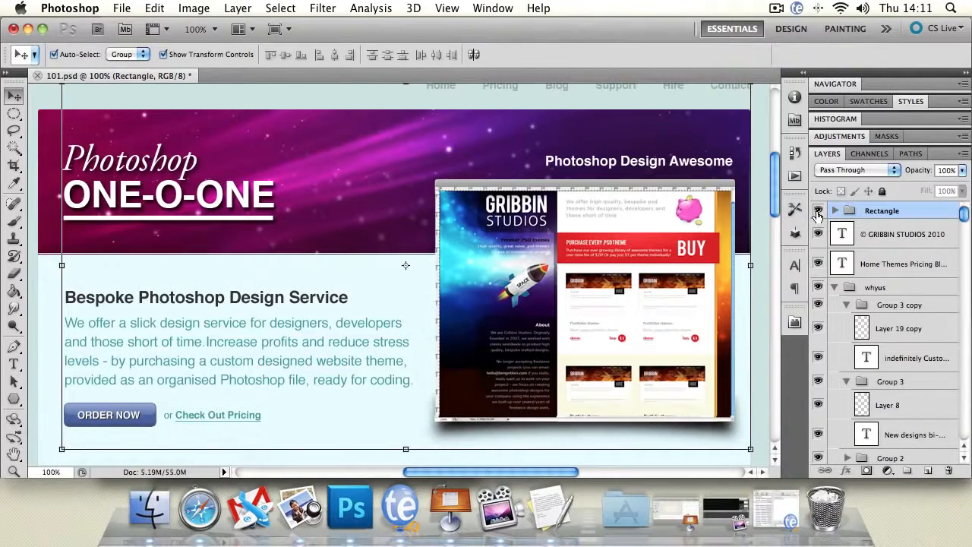
click(817, 212)
click(817, 213)
click(817, 212)
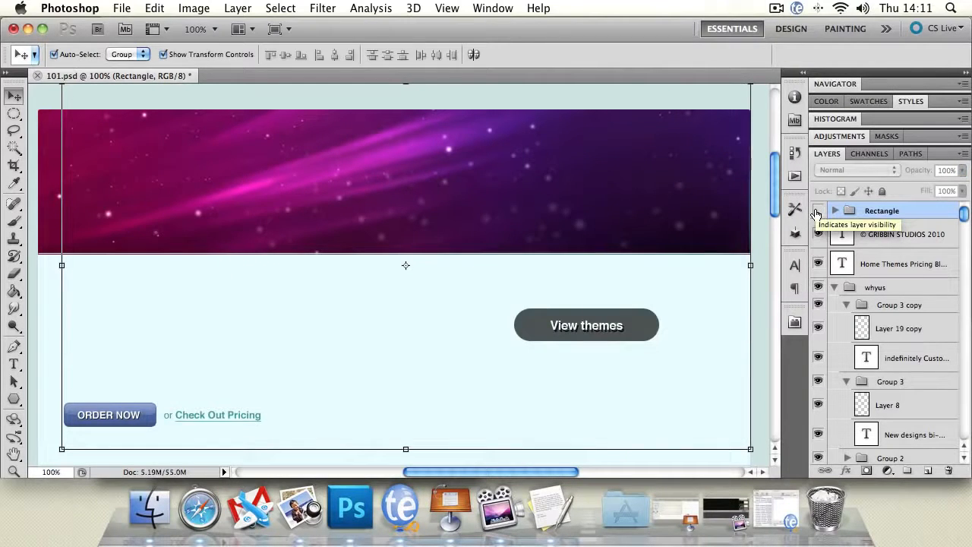
click(817, 212)
click(817, 212)
click(817, 213)
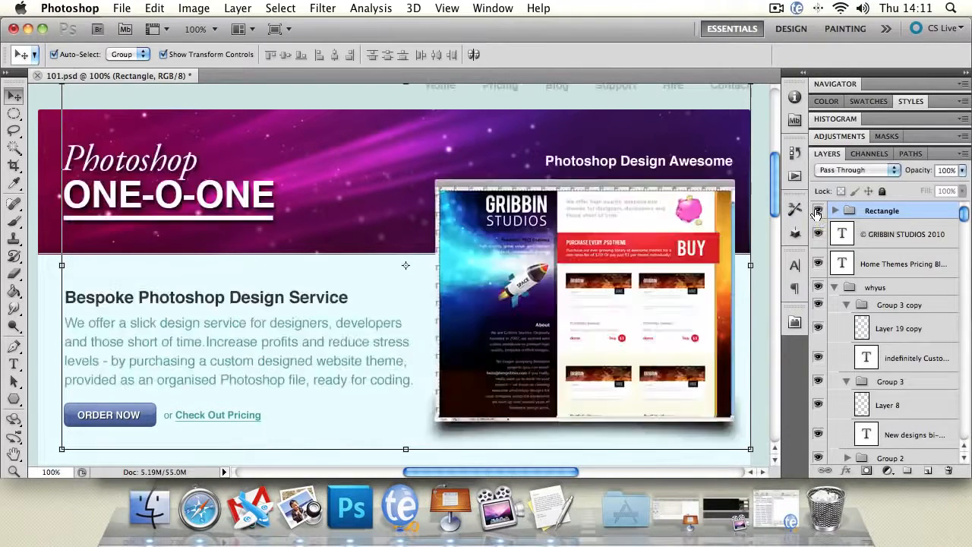
click(816, 213)
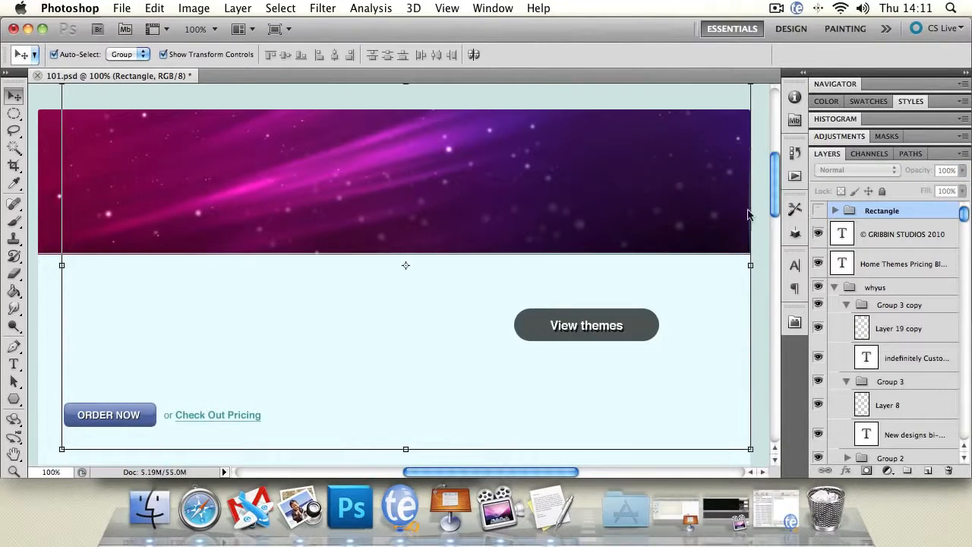
click(816, 212)
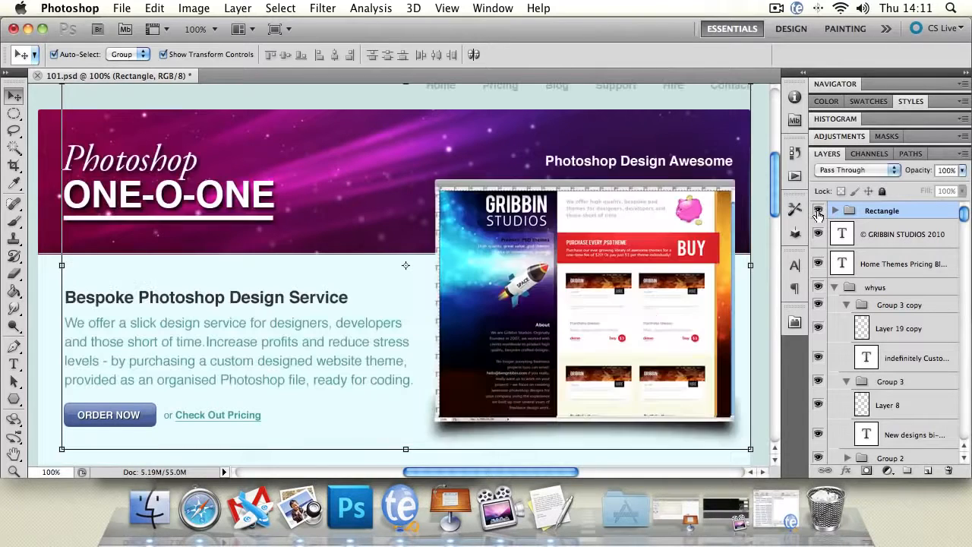
Step: Select the design group through the banner artwork, collapse the whyus group, and set the design group's blending mode to Normal
click(323, 142)
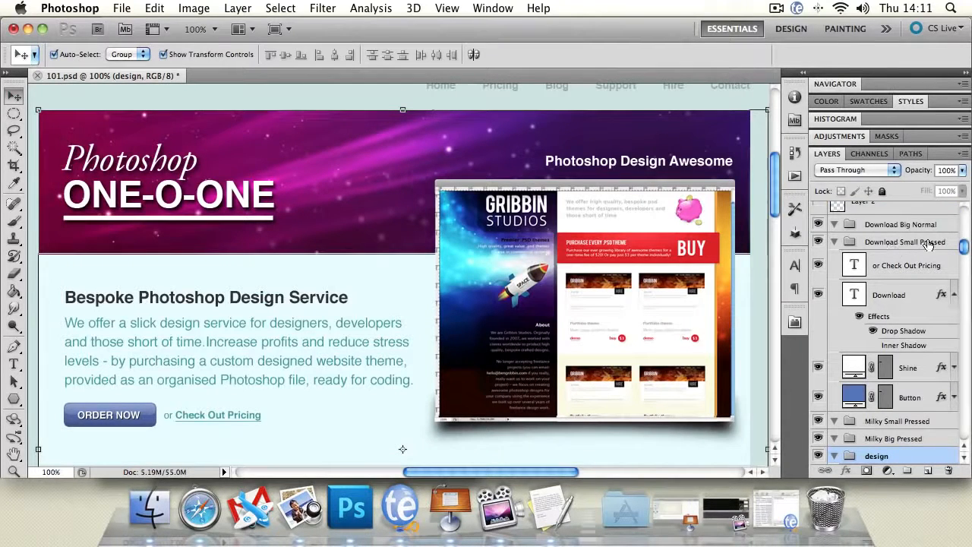
drag(962, 249, 965, 212)
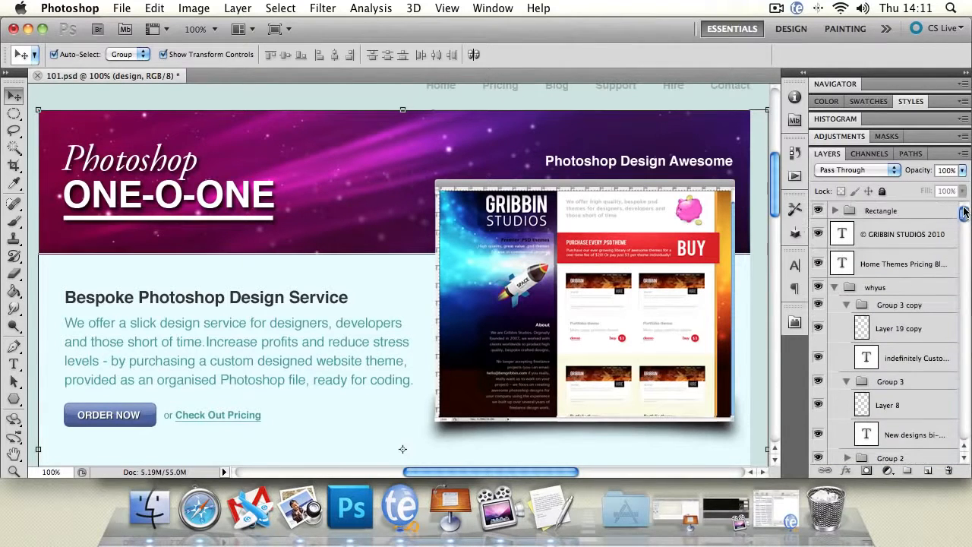
click(833, 288)
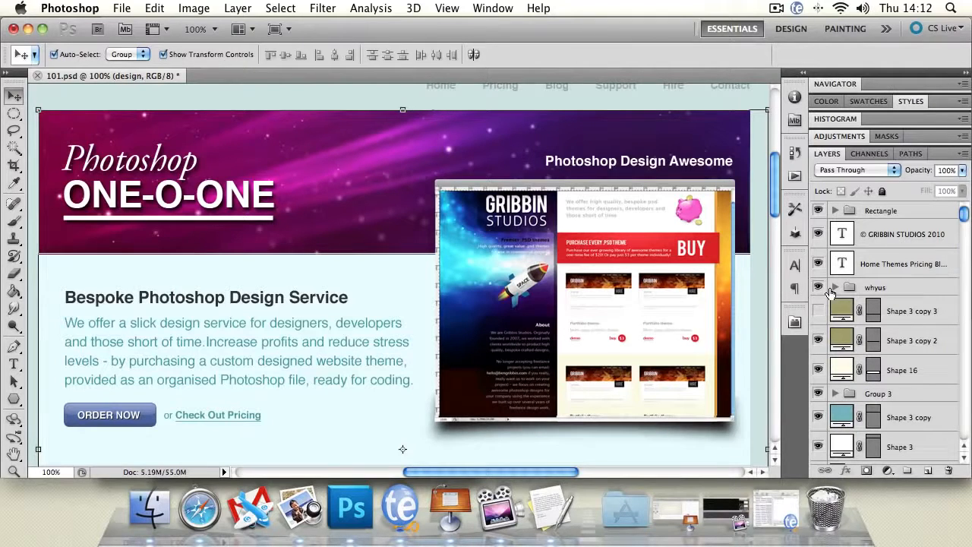
click(866, 171)
click(862, 189)
Step: Set the Rectangle group's blending mode to Normal
click(879, 211)
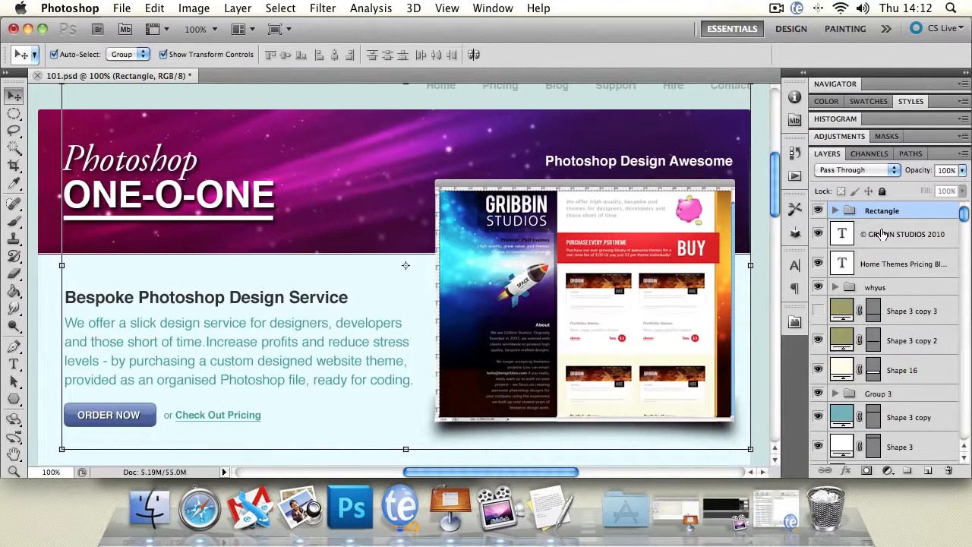
click(843, 172)
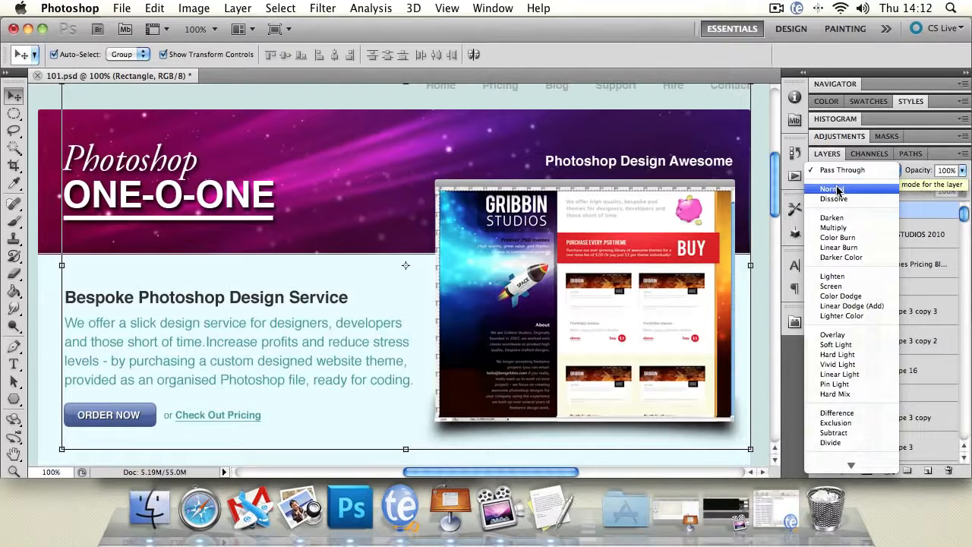
click(838, 189)
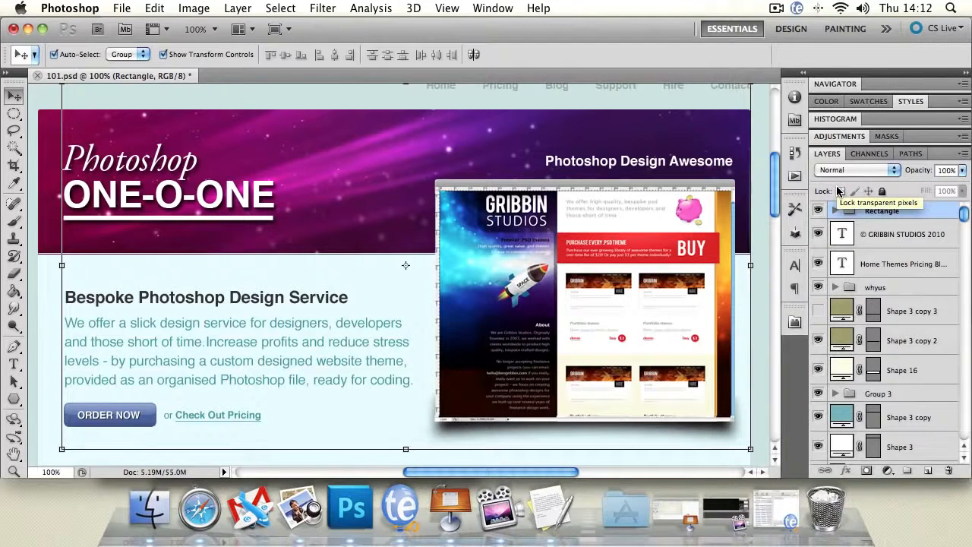
Step: Try the Lighten, Overlay and Hard Light blending modes on the Rectangle group, and return it to Normal
click(854, 170)
click(859, 257)
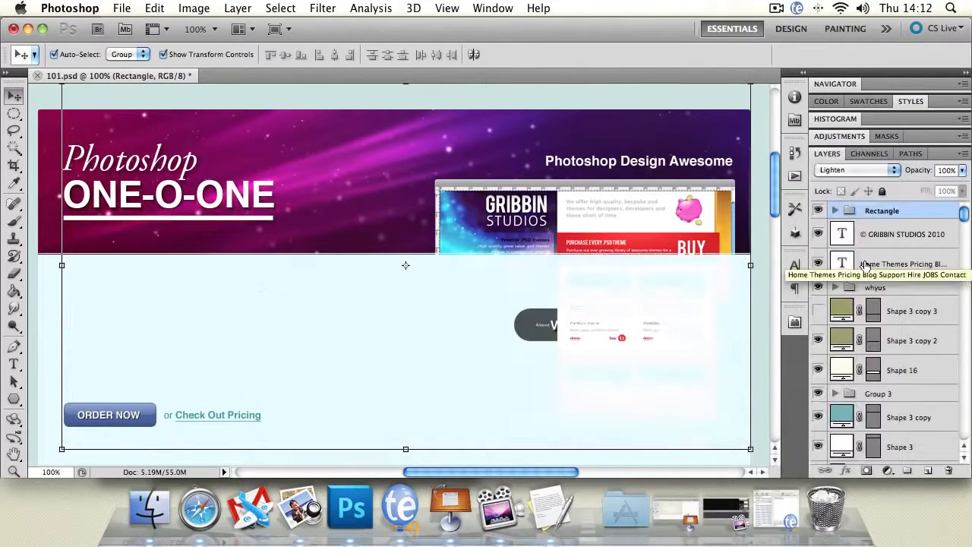
click(855, 170)
click(846, 232)
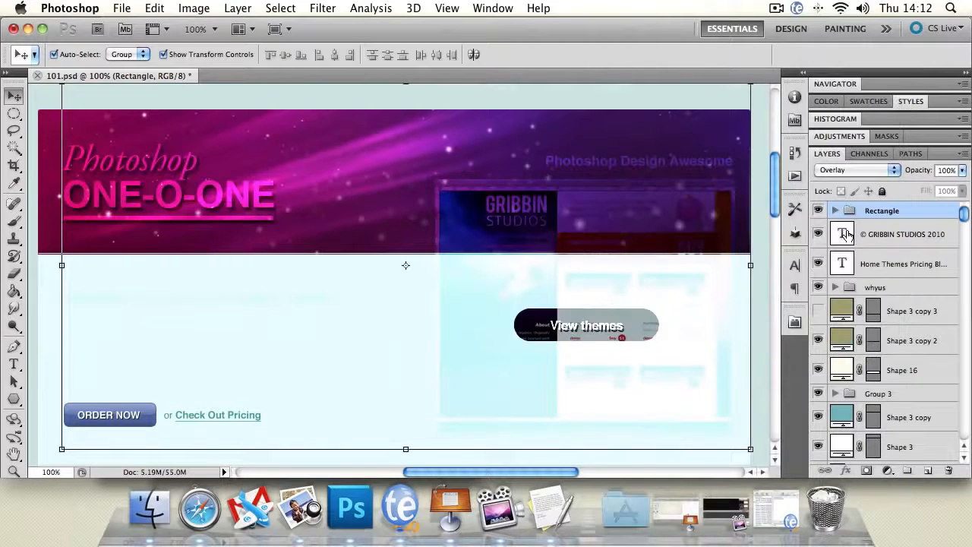
click(841, 171)
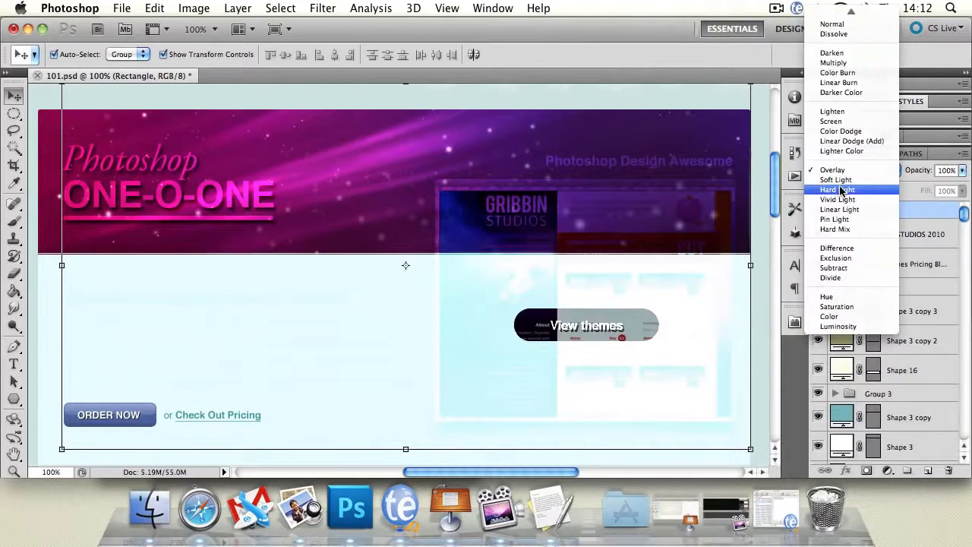
click(841, 189)
click(841, 171)
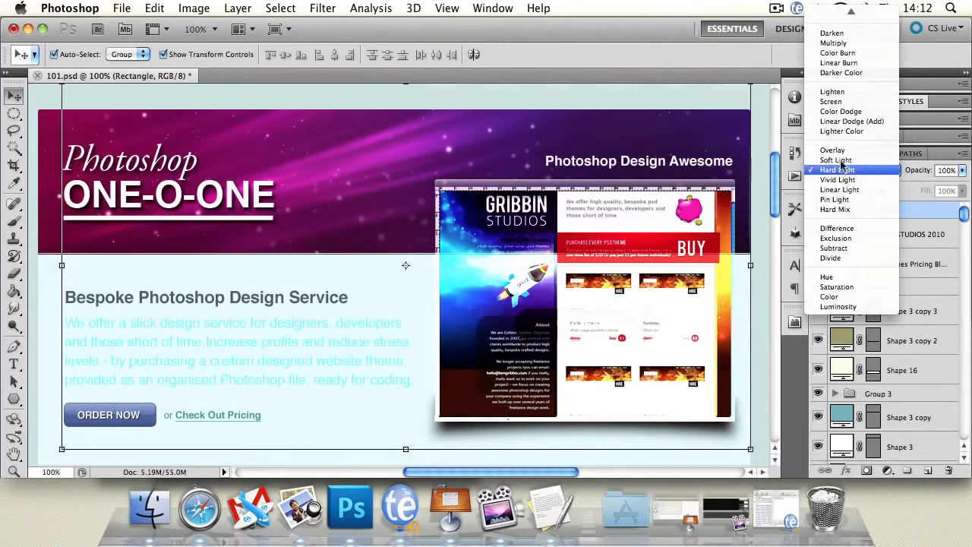
click(849, 34)
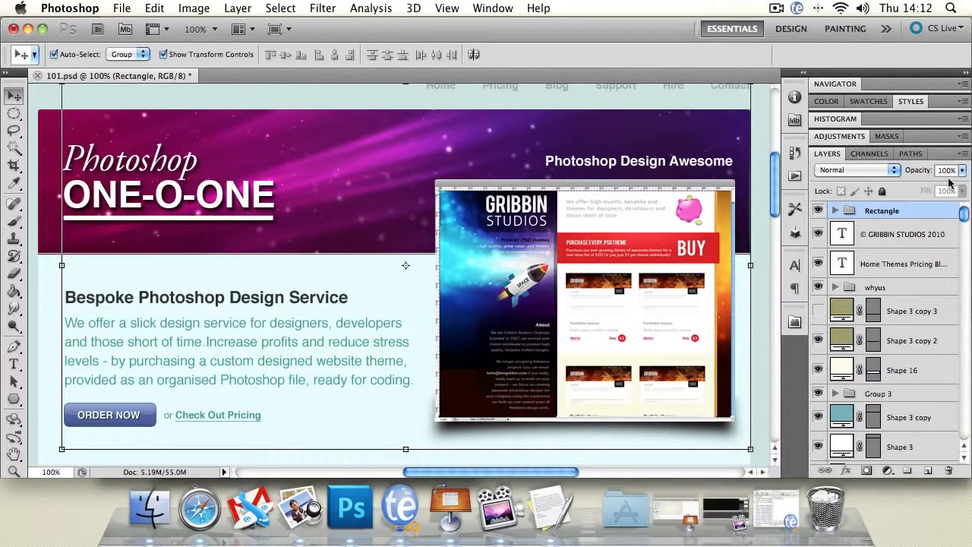
Step: Try the opacity slider on the Rectangle group and on the © GRIBBIN STUDIOS 2010 footer text, leaving both at 100%
mouse_move(961, 178)
mouse_down()
mouse_move(961, 186)
mouse_move(903, 186)
mouse_move(946, 190)
mouse_move(860, 191)
mouse_move(967, 190)
mouse_up()
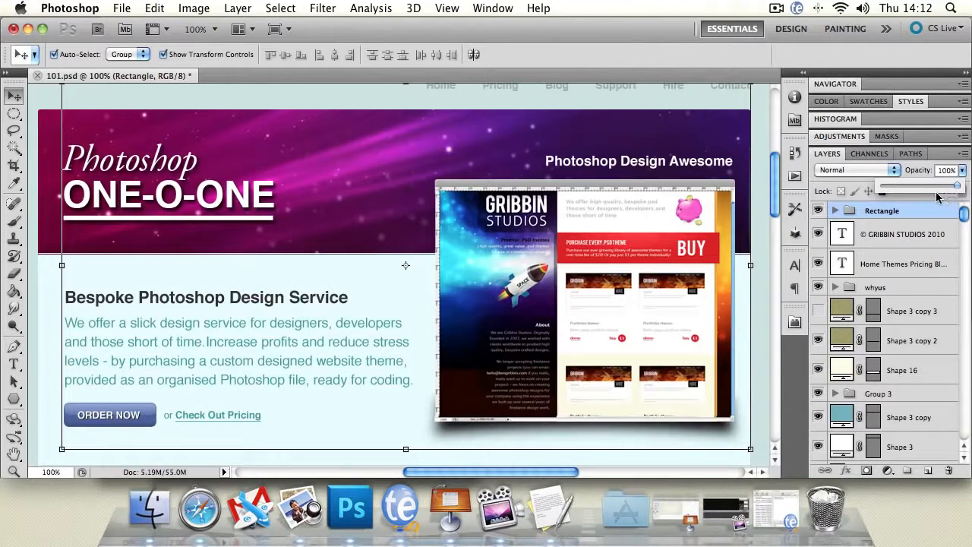
click(879, 238)
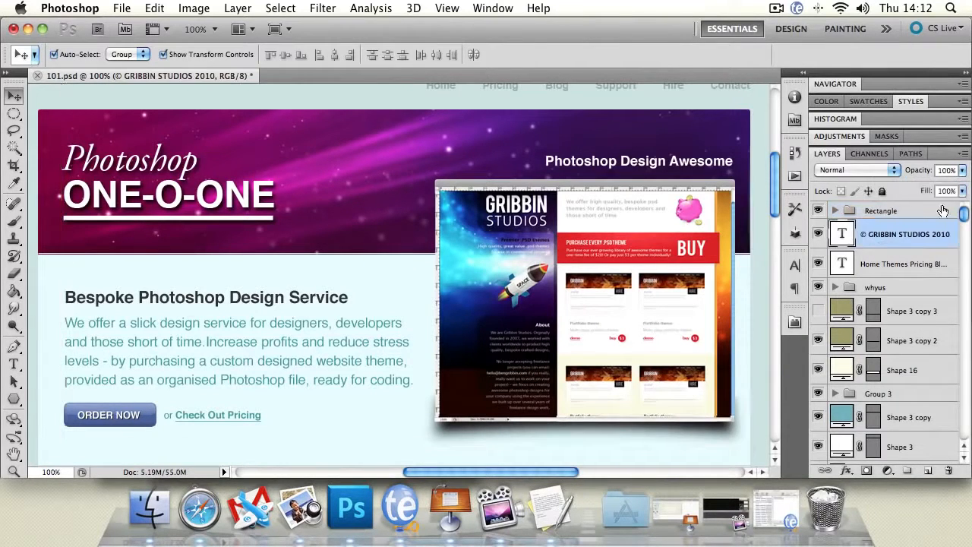
drag(774, 176, 771, 334)
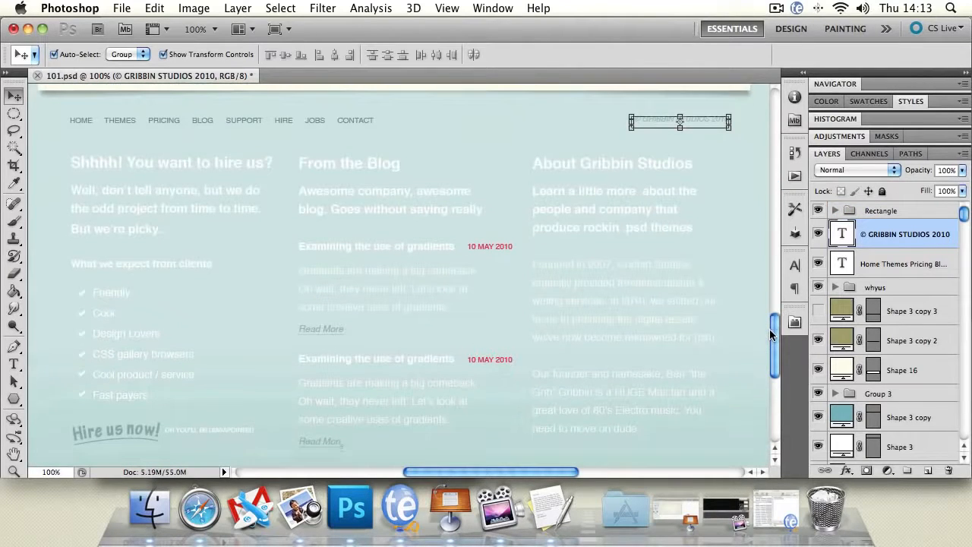
click(961, 170)
mouse_move(955, 187)
mouse_down()
mouse_move(911, 188)
mouse_move(966, 182)
mouse_up()
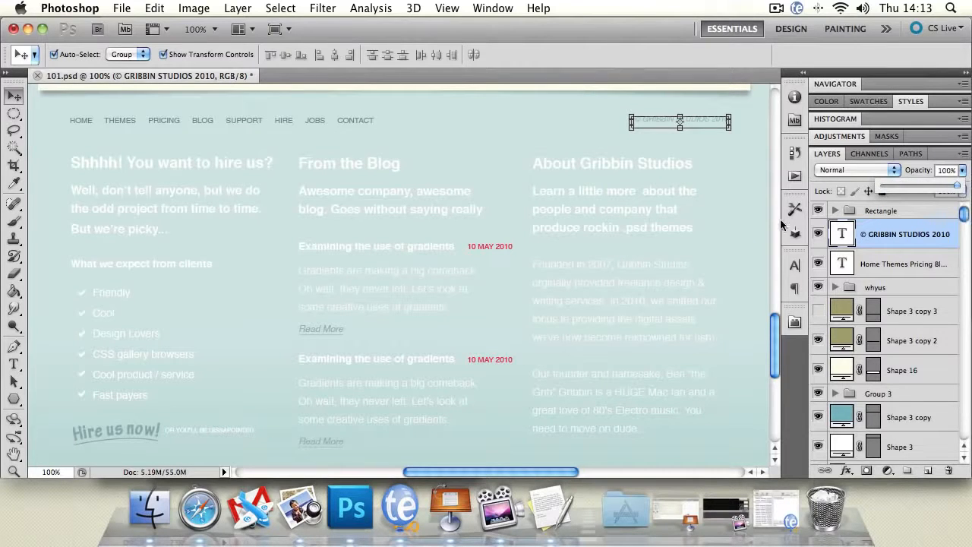
Step: Draw a white rectangle shape inside the design group, over the banner between the ONE-O-ONE title and the website screenshot
drag(776, 349, 779, 189)
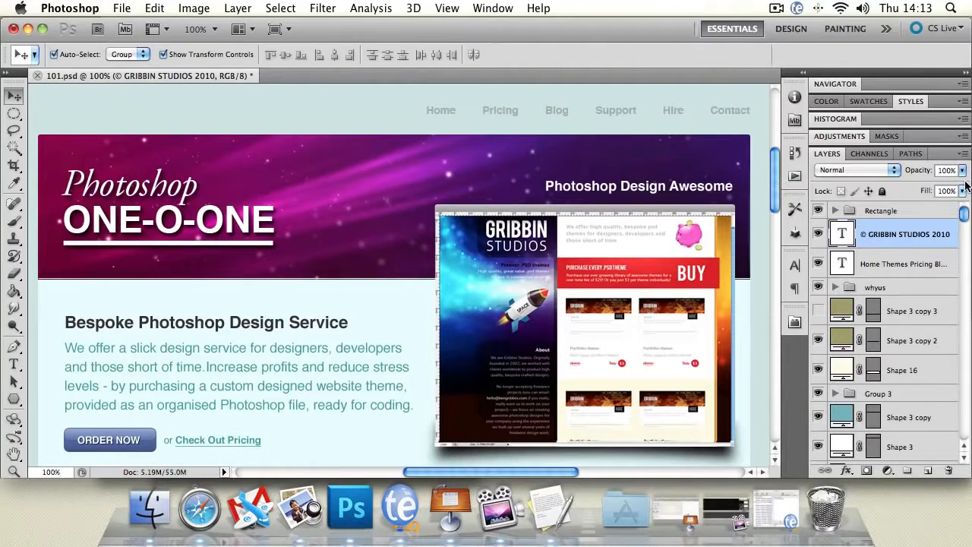
click(265, 183)
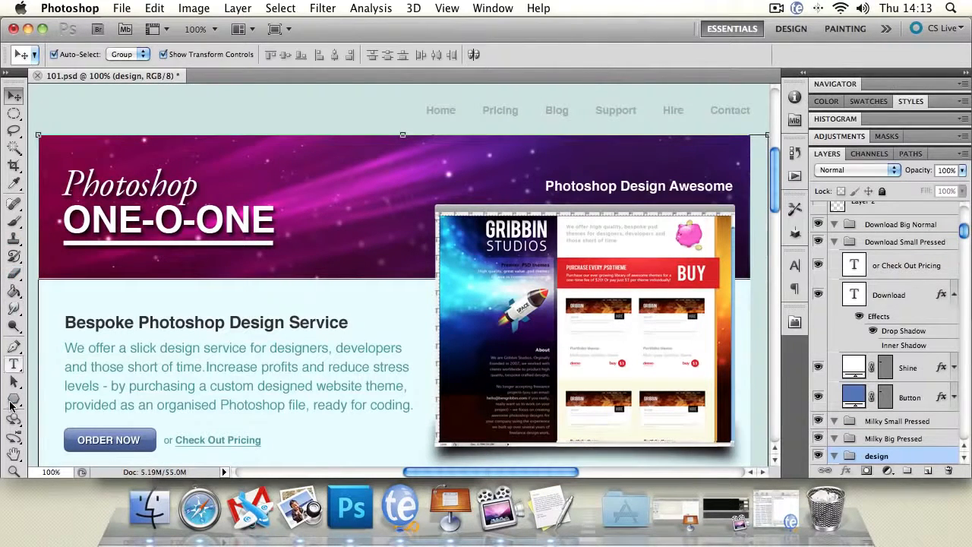
click(13, 400)
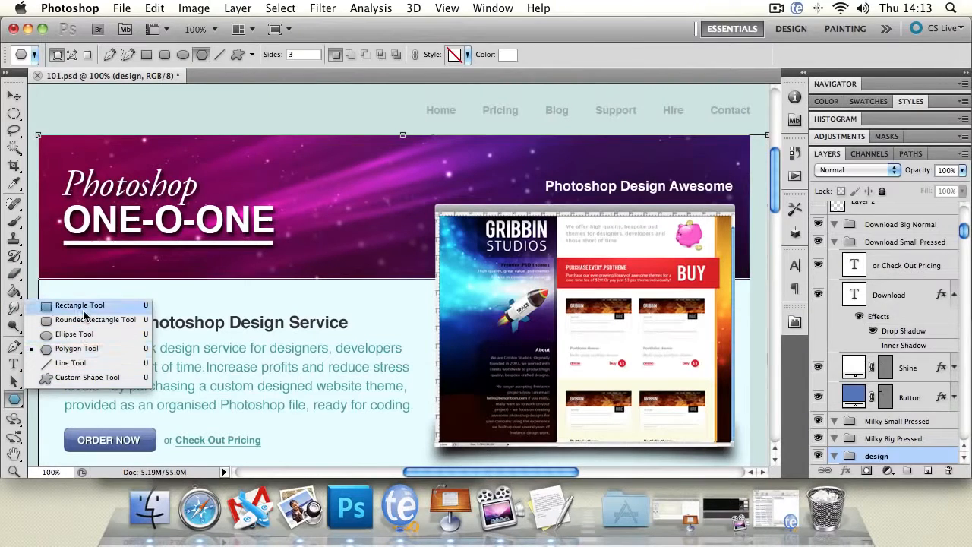
click(80, 305)
drag(277, 115, 459, 220)
click(16, 96)
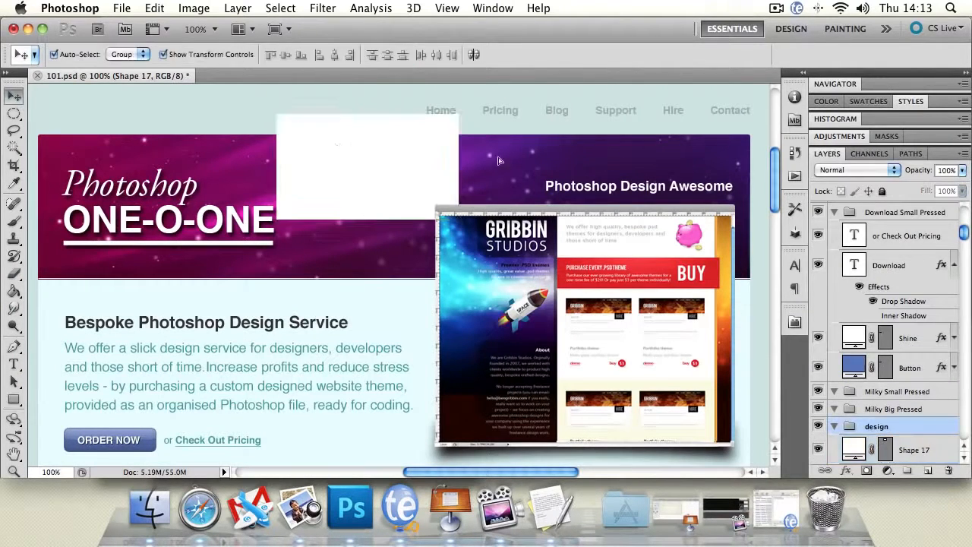
Step: Try to move the white rectangle, undo the move, and set the Move tool's auto-select to Layer
drag(438, 150, 408, 150)
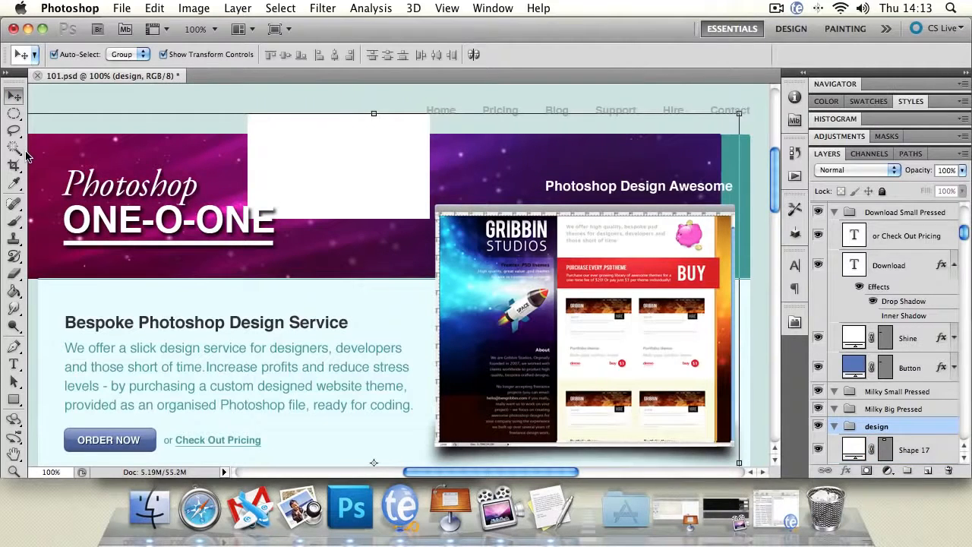
key(super+alt+z)
click(126, 55)
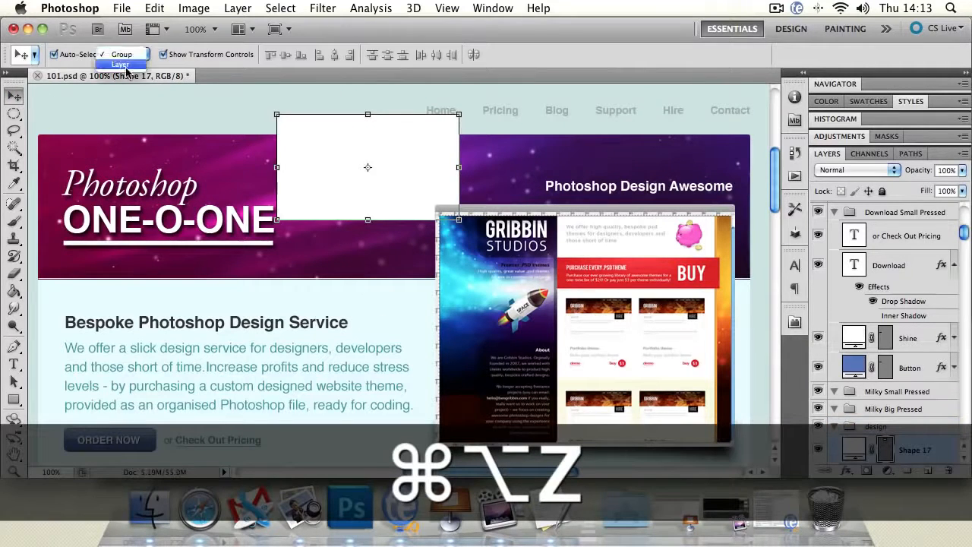
click(122, 71)
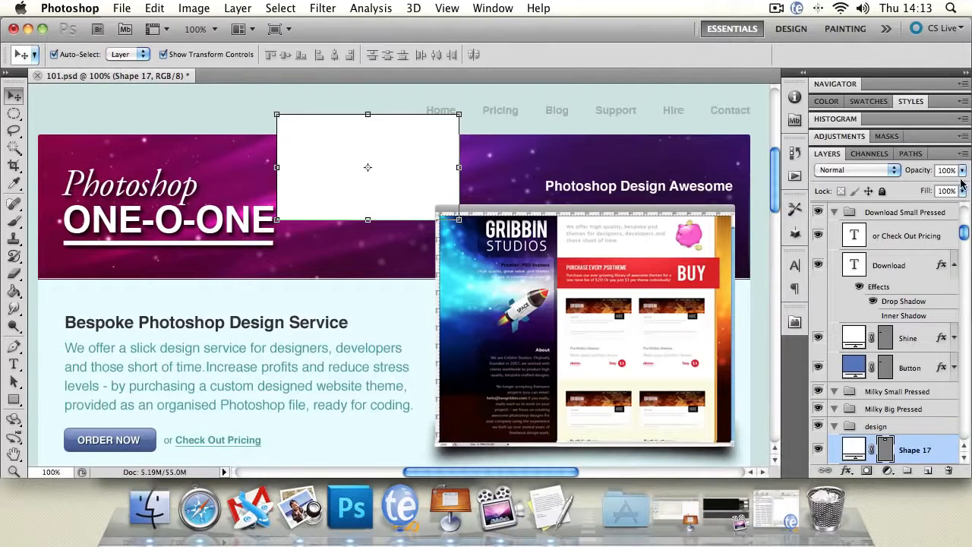
Step: Add a thick black Stroke layer style to the white rectangle, positioned Outside with Normal blending at 100% opacity
mouse_move(961, 180)
mouse_down()
mouse_move(870, 190)
mouse_move(967, 191)
mouse_up()
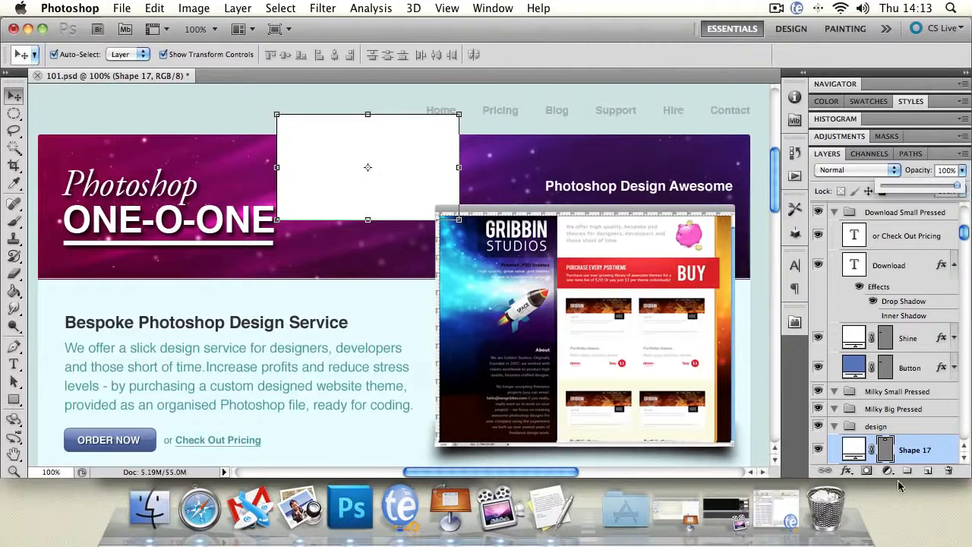
double_click(944, 456)
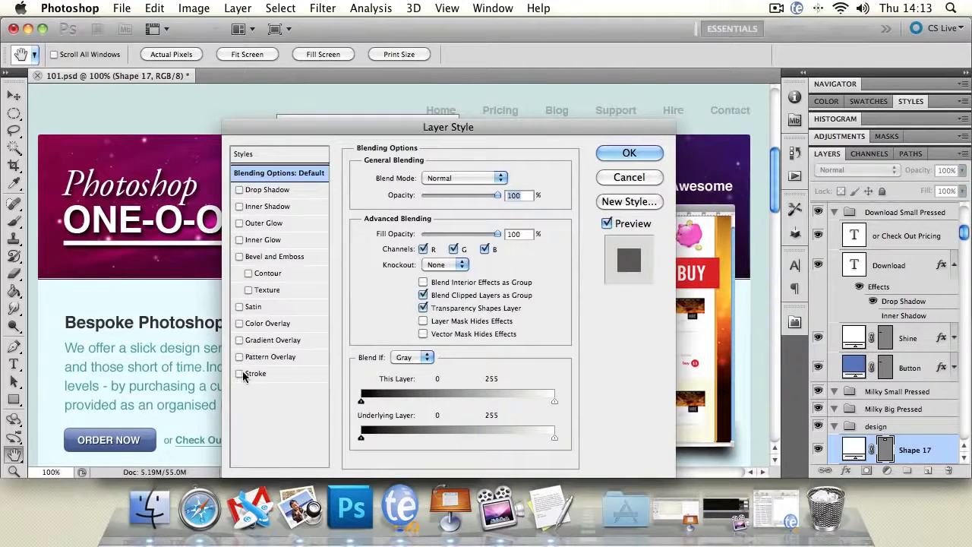
click(243, 377)
click(263, 375)
drag(407, 176, 403, 176)
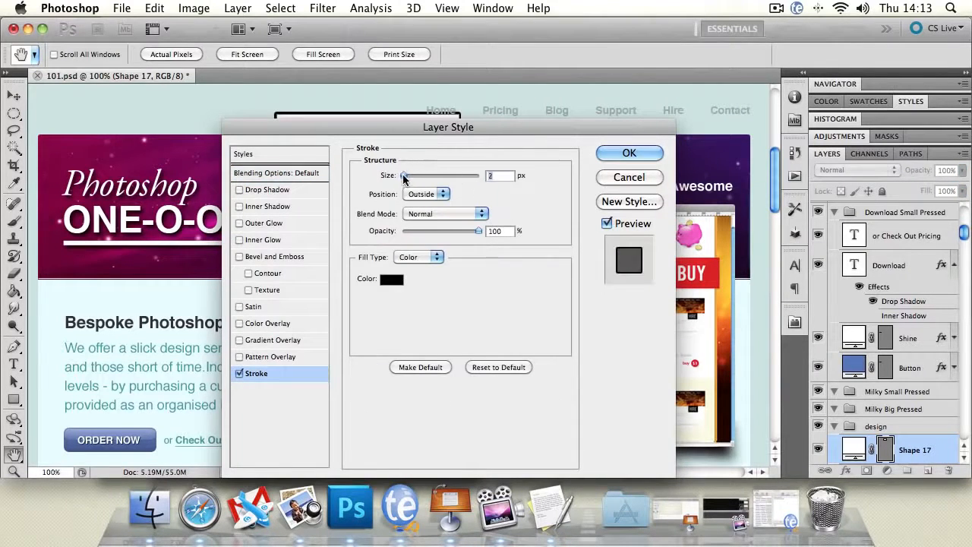
click(425, 193)
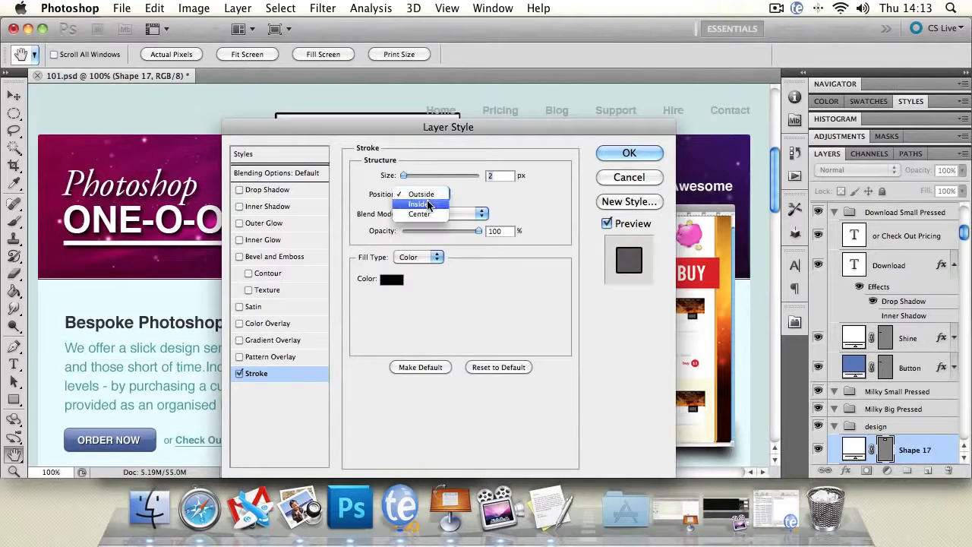
click(487, 194)
drag(423, 128, 356, 232)
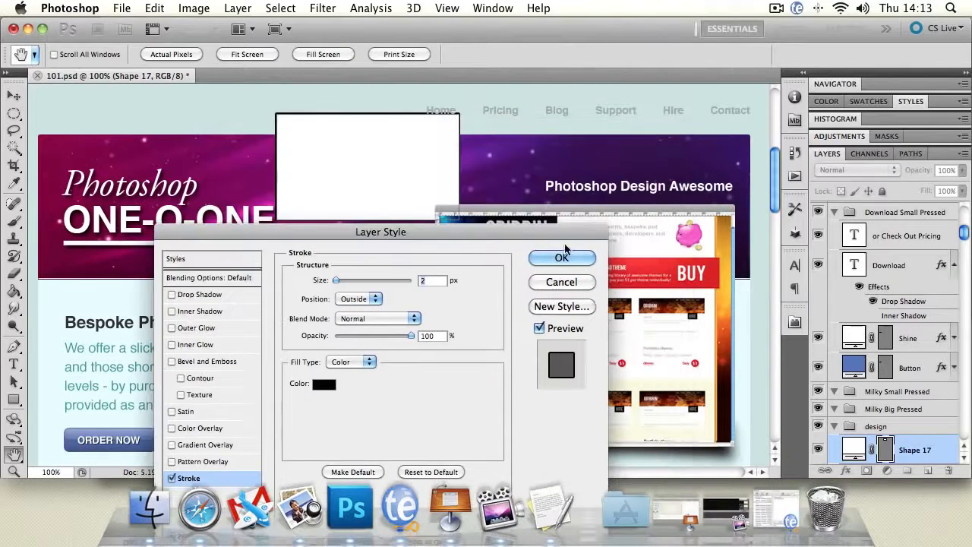
drag(337, 280, 345, 280)
click(584, 262)
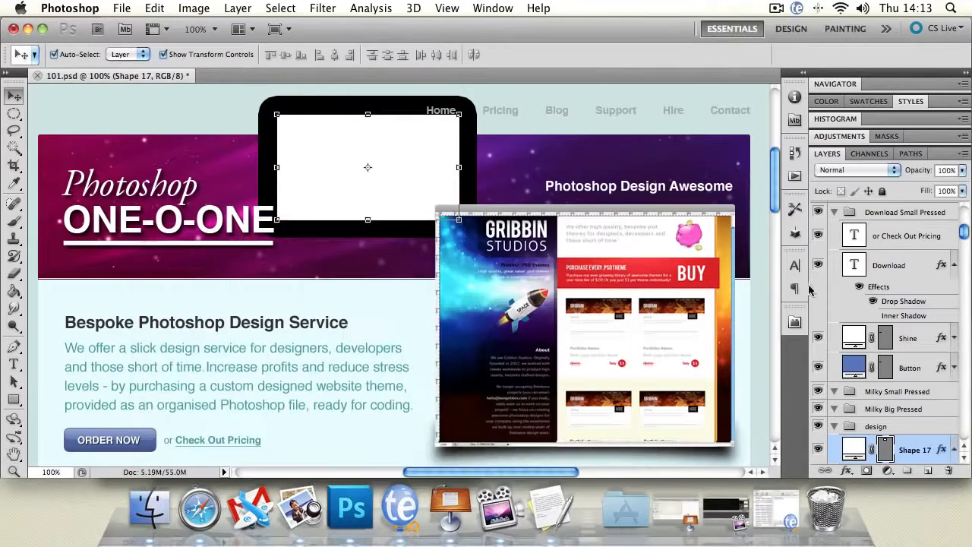
Step: Set the white rectangle's Fill to 0% and move the stroked frame over the end of the ONE-O-ONE title
drag(961, 193, 841, 209)
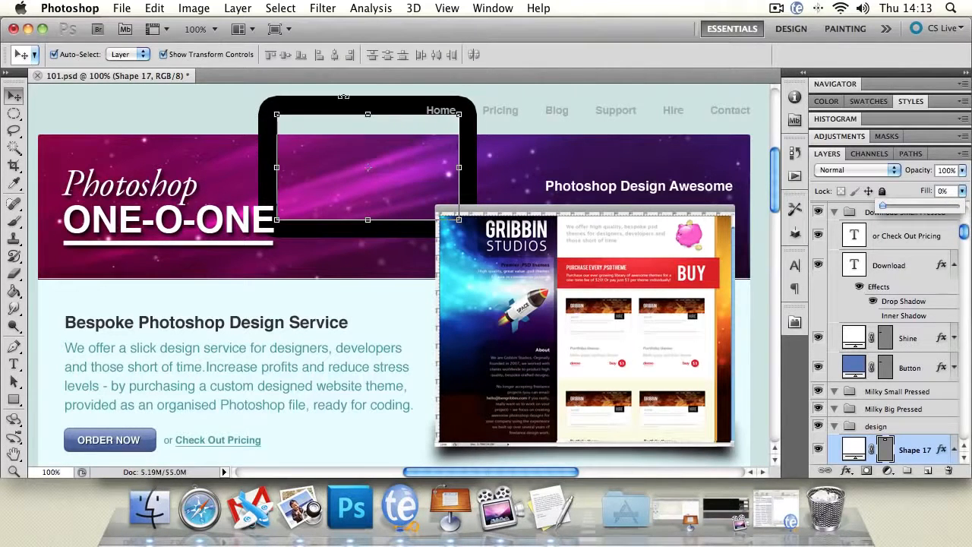
click(198, 102)
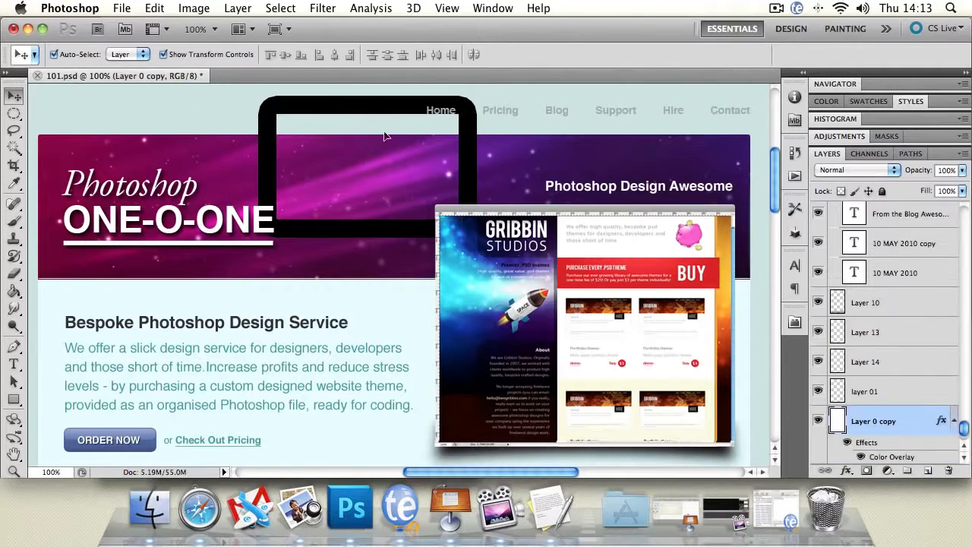
click(318, 136)
drag(319, 129, 237, 126)
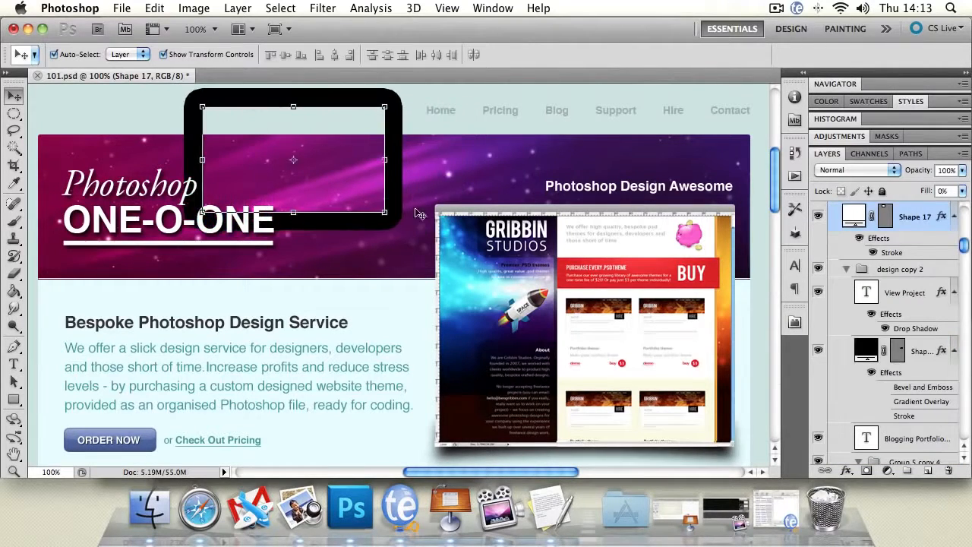
Step: Scale the black frame to 210% width and 178.42% height, and shift it slightly down and to the left
key(ctrl+t)
drag(385, 212, 585, 296)
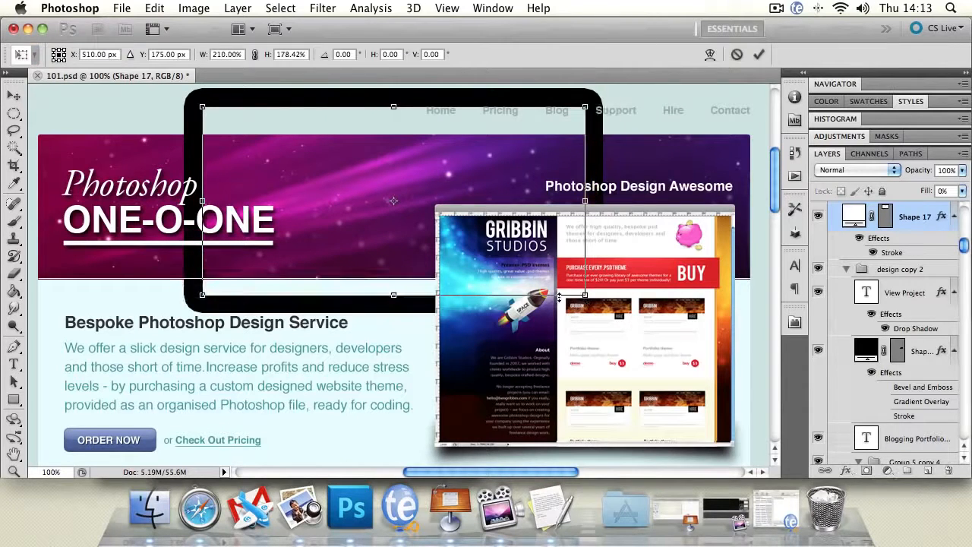
key(Return)
drag(314, 129, 301, 136)
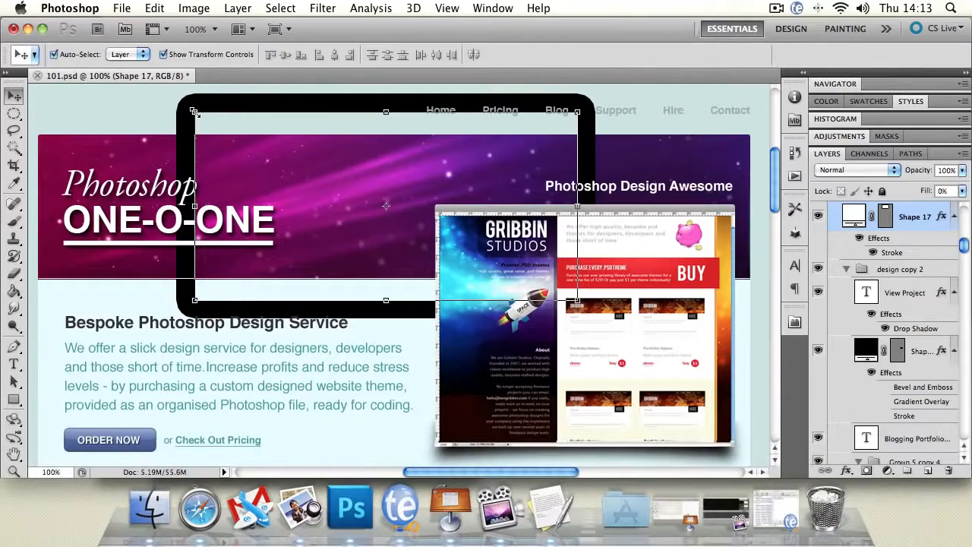
Step: Scale the black frame down to 45.04% width and 63.31% height, over the corner of the website screenshot
drag(194, 111, 404, 177)
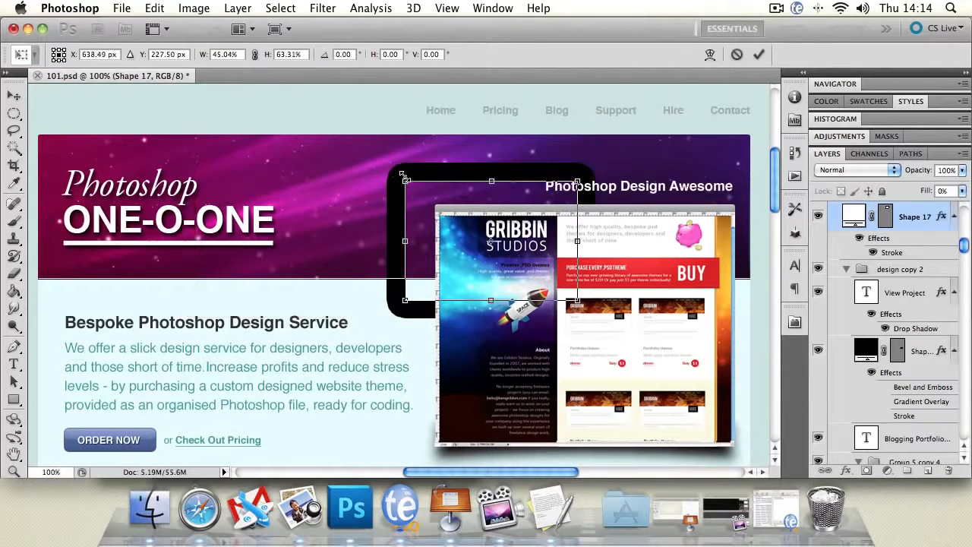
click(13, 95)
click(610, 199)
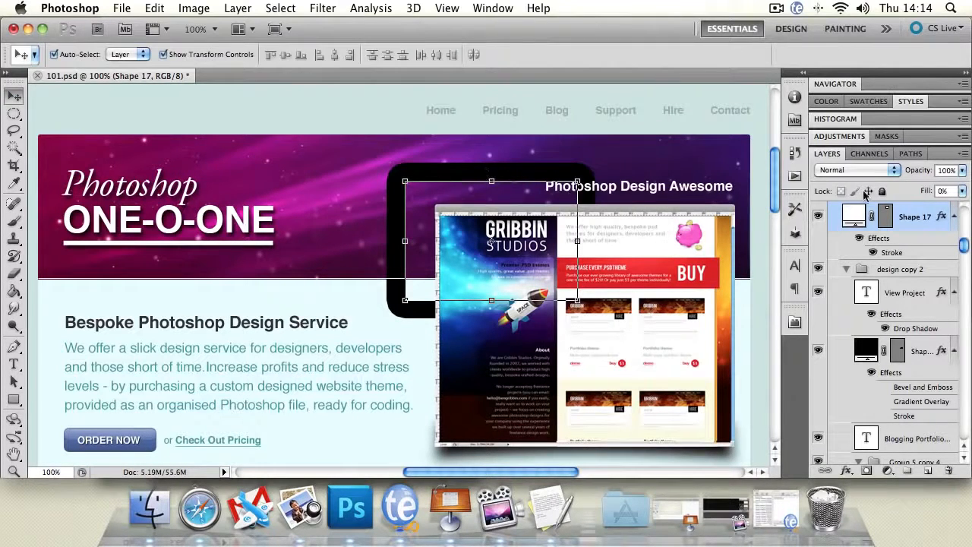
Step: Compare the frame's Opacity and Fill controls, keeping Opacity at 100% and setting Fill to 100%
click(961, 170)
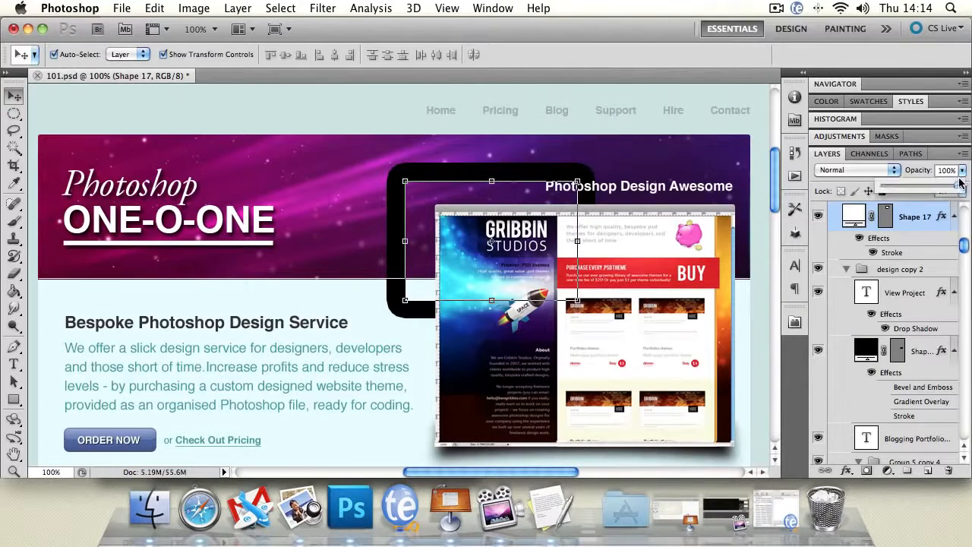
mouse_move(958, 186)
mouse_down()
mouse_move(880, 188)
mouse_move(958, 186)
mouse_up()
click(418, 208)
click(962, 190)
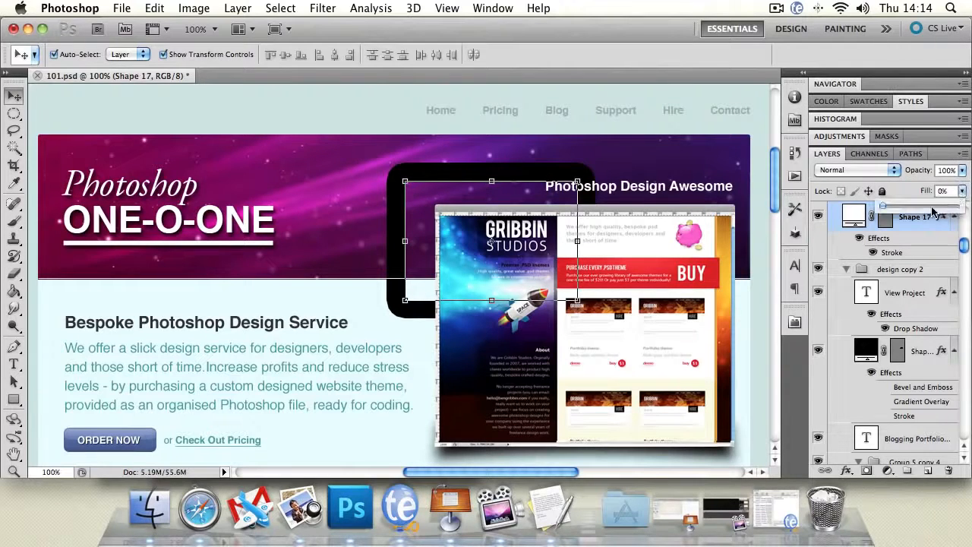
drag(883, 206, 968, 209)
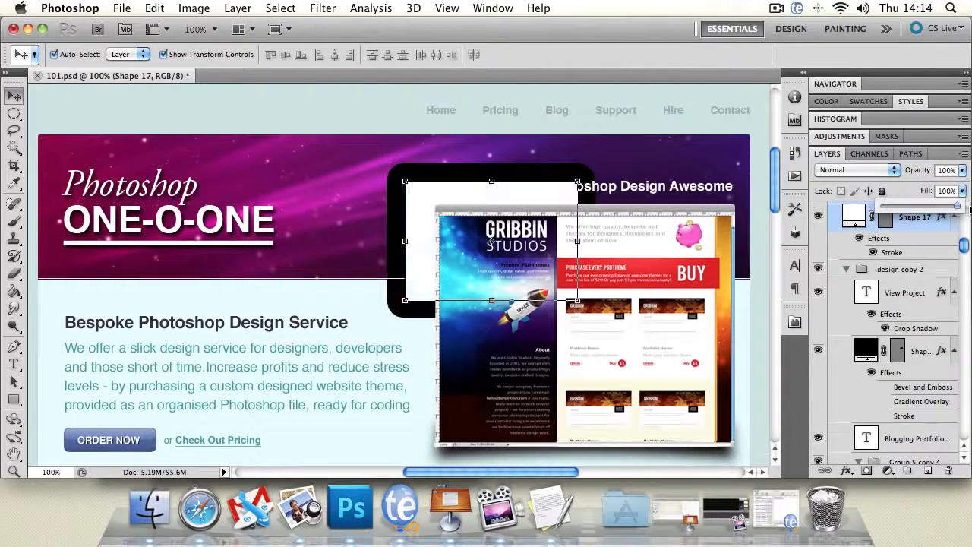
Step: Delete the stroked white rectangle layer
click(402, 123)
click(442, 195)
key(Delete)
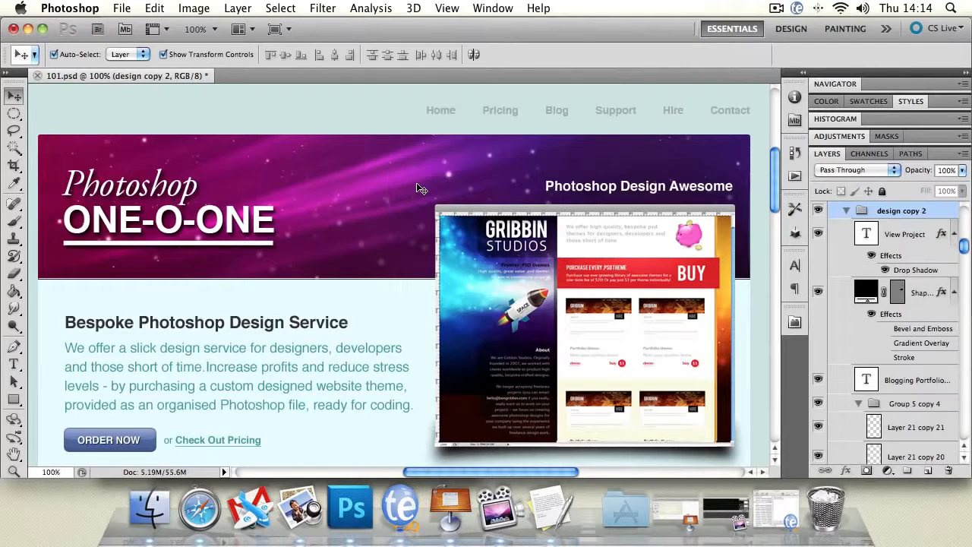
Step: Apply the Lock All option to the Rectangle group at the top of the layer stack
drag(963, 246, 966, 217)
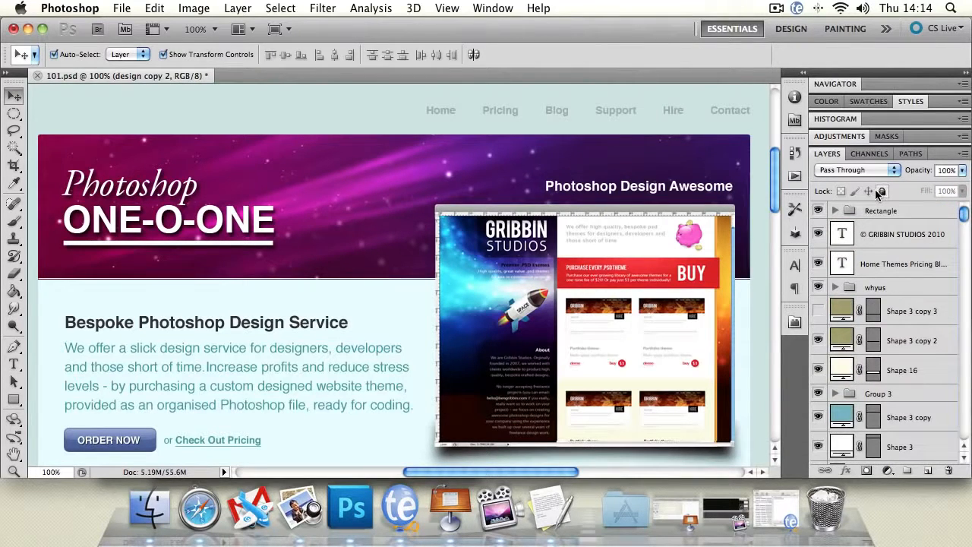
click(877, 214)
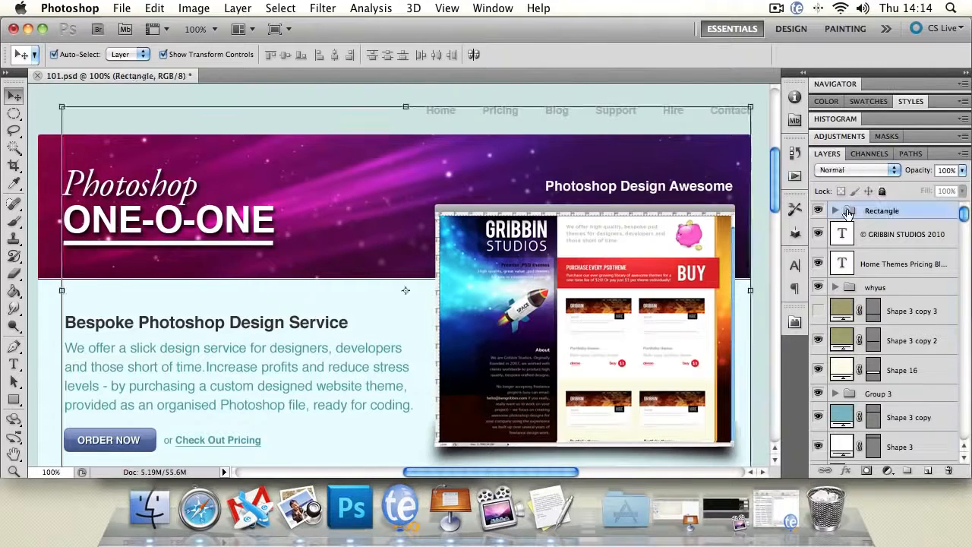
click(882, 191)
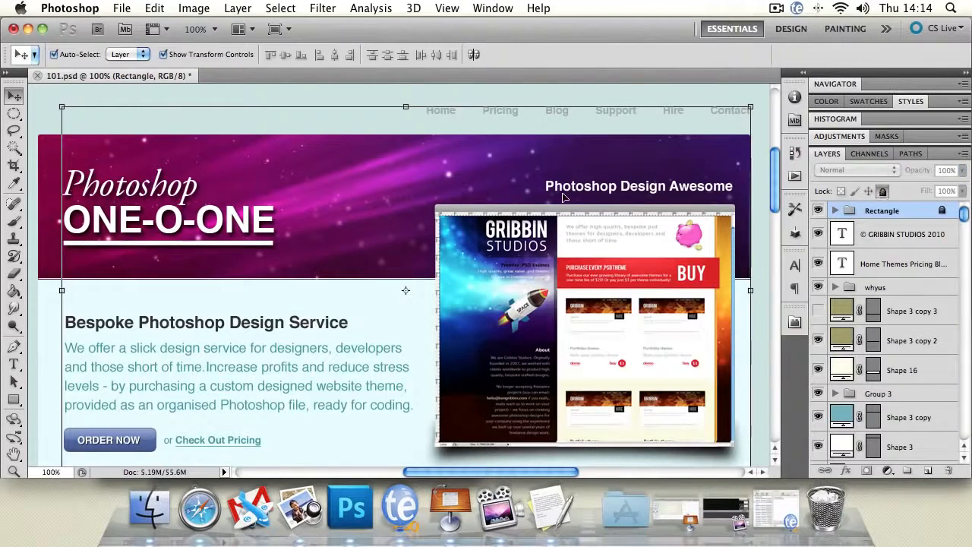
Step: Try to move the locked banner content, shifting the purple banner artwork and the teal shape behind it downward
drag(438, 295, 378, 247)
drag(558, 258, 425, 228)
drag(532, 303, 615, 340)
drag(629, 161, 606, 305)
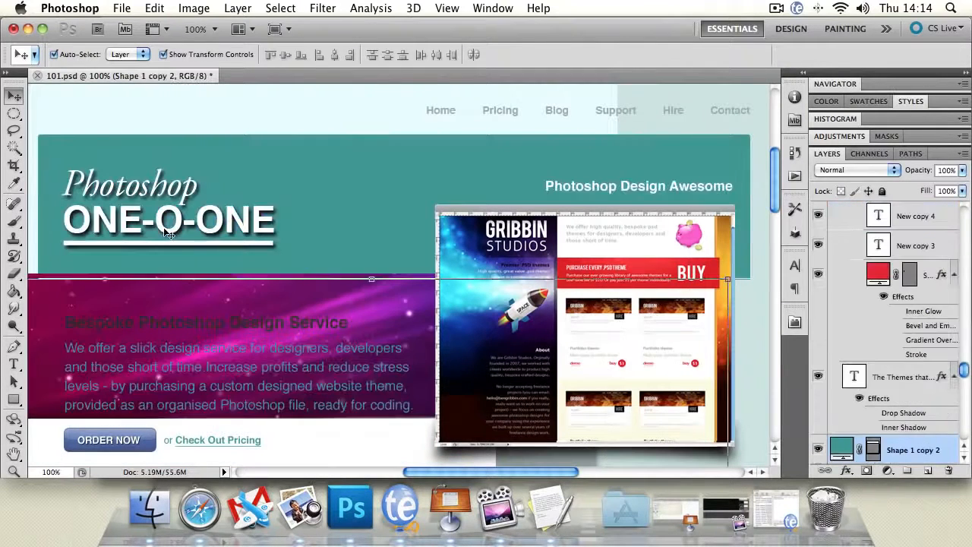
click(586, 222)
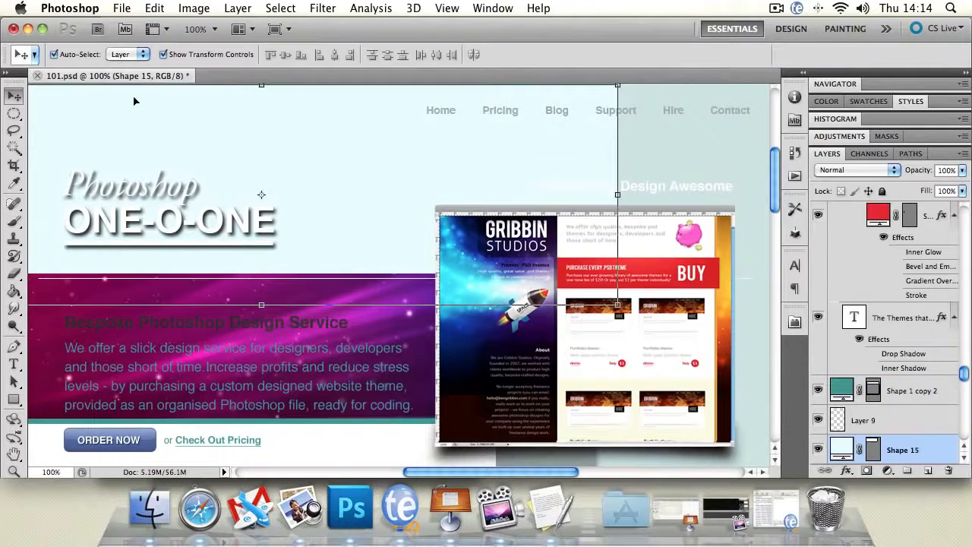
Step: Set the Move tool's auto-select to Group and move the page background layers down behind the locked banner content
click(131, 54)
click(122, 41)
click(637, 256)
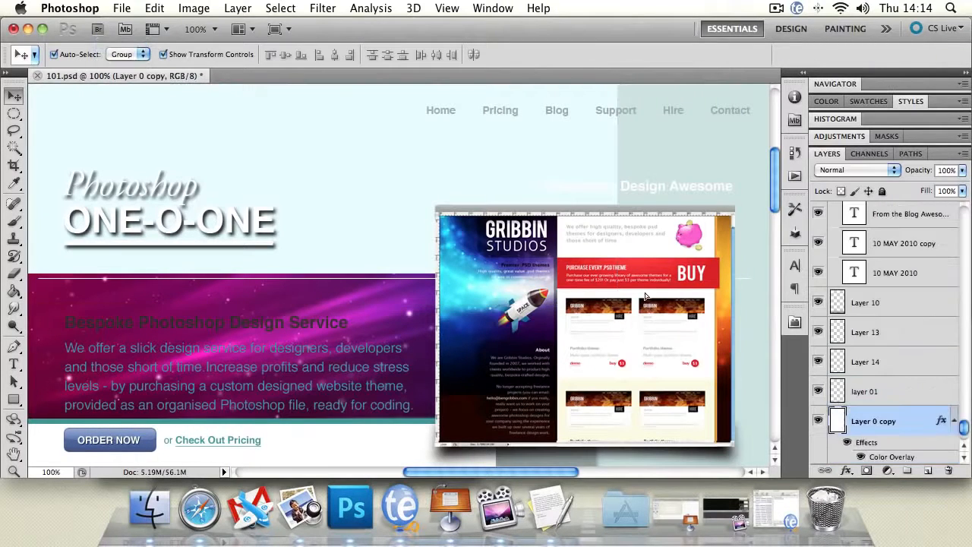
drag(645, 296, 624, 438)
drag(590, 163, 575, 330)
drag(738, 216, 699, 393)
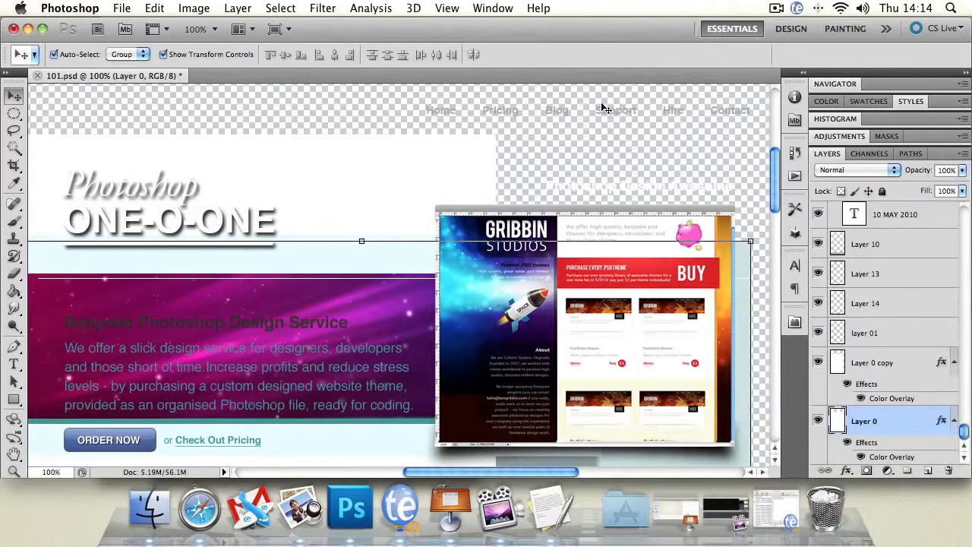
drag(616, 118, 614, 186)
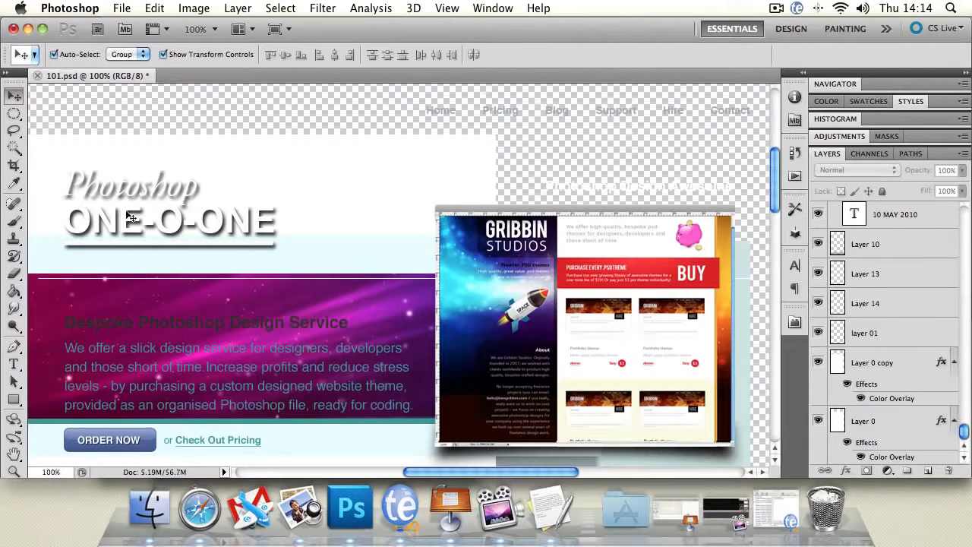
Step: Move the white and pale blue background shapes down and to the right behind the locked title
drag(131, 217, 425, 232)
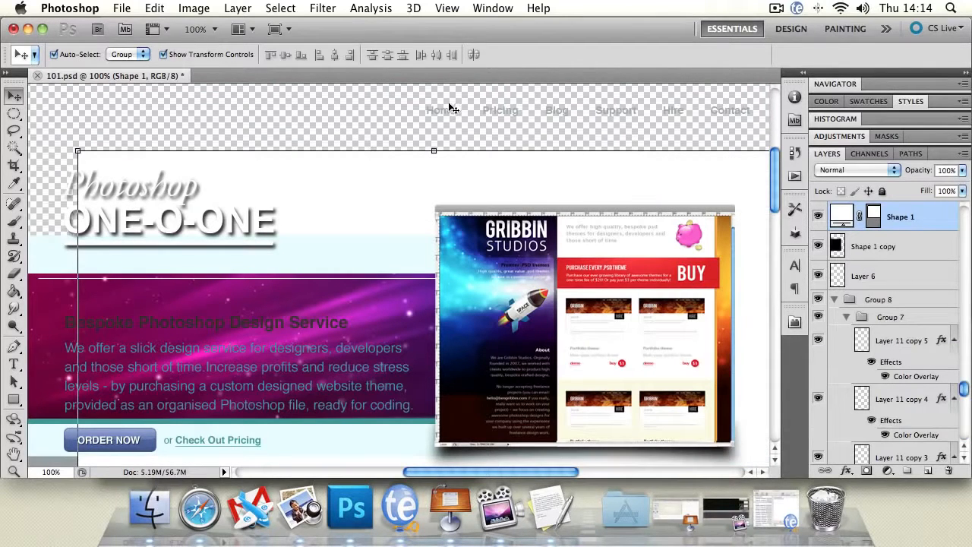
key(Return)
drag(55, 245, 183, 302)
drag(159, 157, 164, 241)
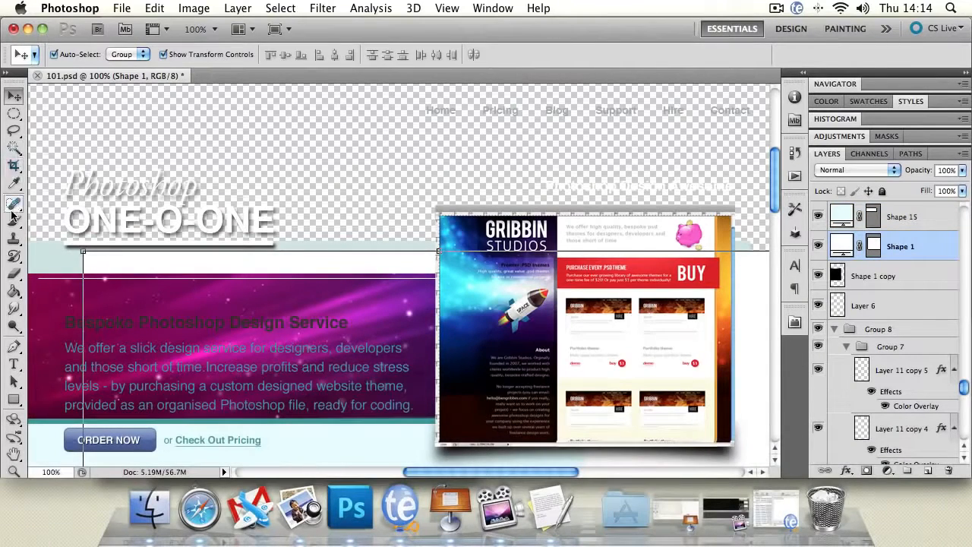
Step: Try to paint with the Brush tool on the locked navigation text layer and on Group 2 inside the Rectangle group
click(14, 220)
drag(966, 389, 963, 209)
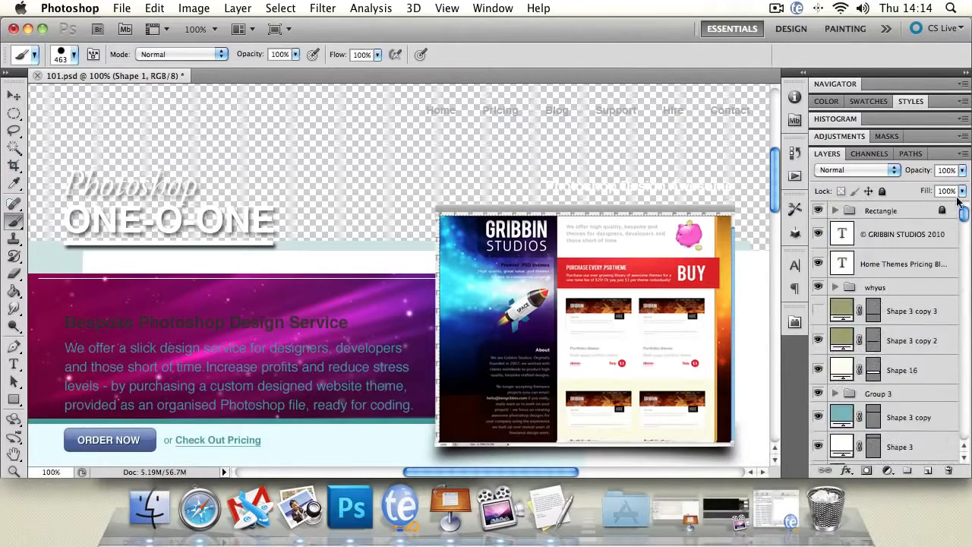
click(835, 211)
click(901, 236)
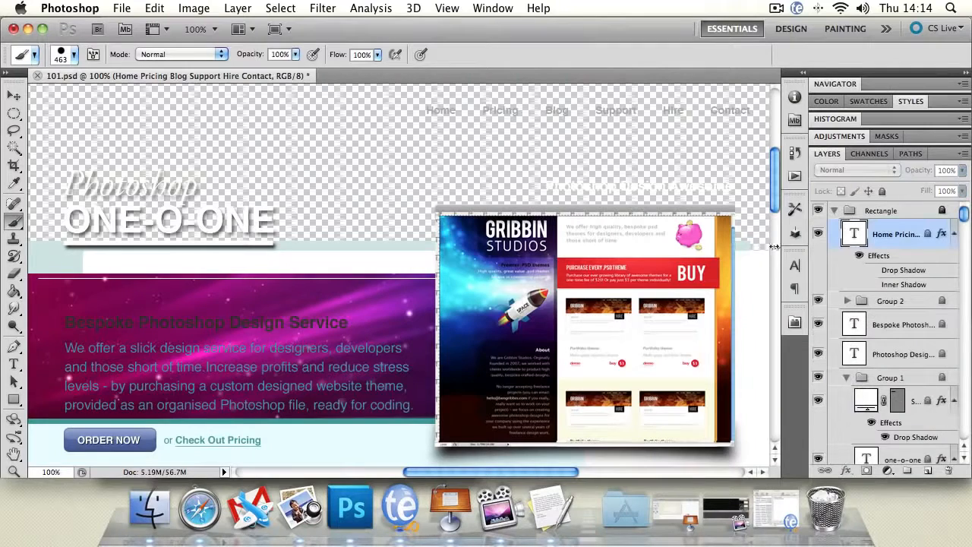
click(213, 213)
click(602, 197)
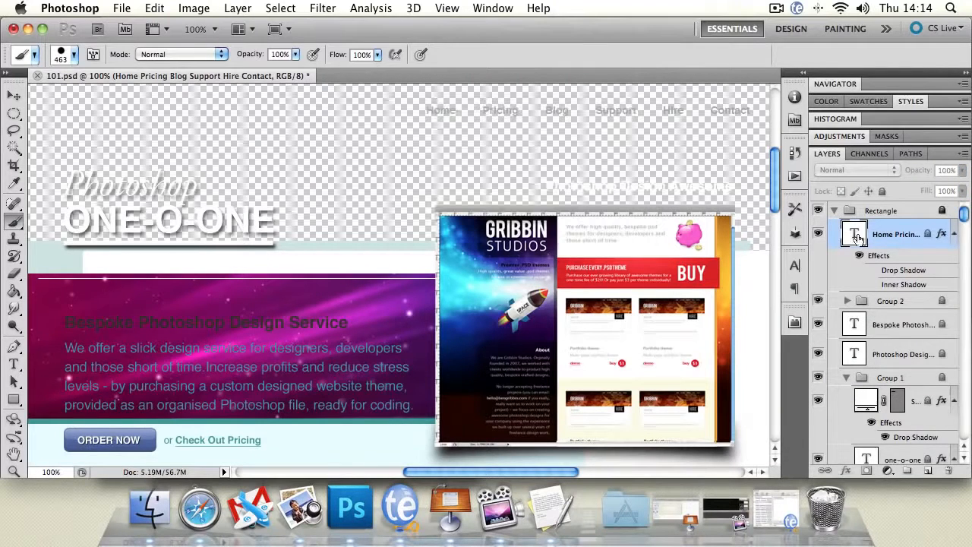
click(890, 300)
click(502, 179)
click(601, 199)
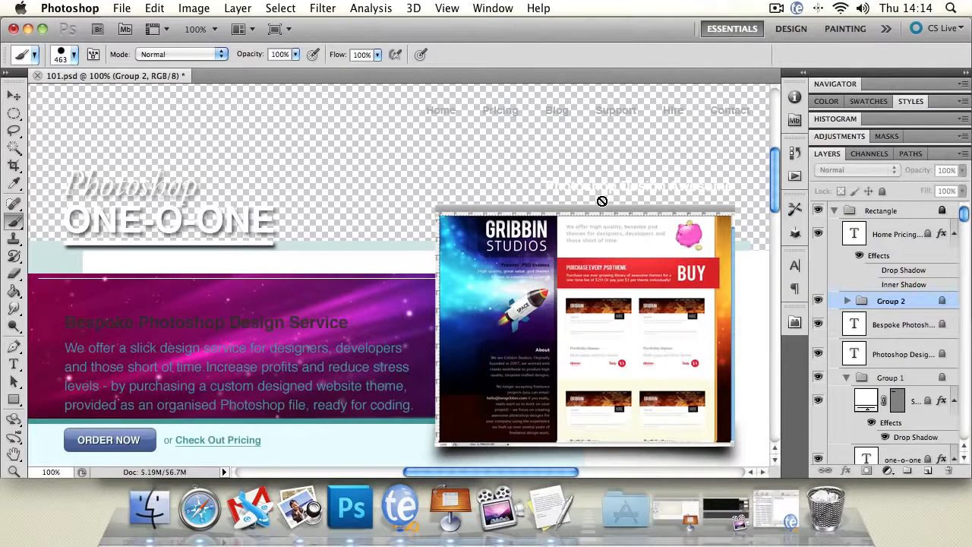
Step: Step back through the history to restore the mockup and the enlarged black frame with 0% Fill
key(super+alt+z)
key(super+alt+z)
key(super+alt+z)
key(super+alt+z)
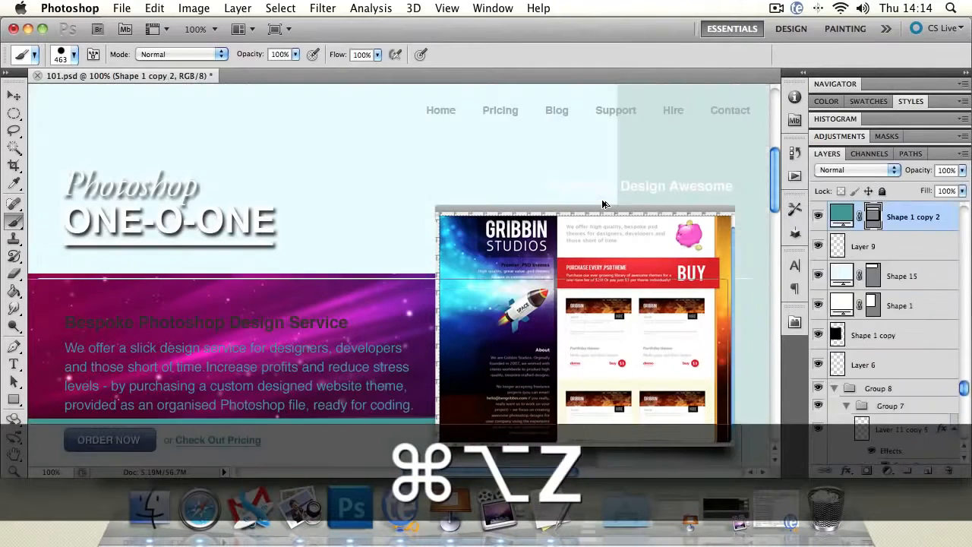
key(super+alt+z)
key(super+alt+z)
key(super+alt+z)
key(super+alt+z)
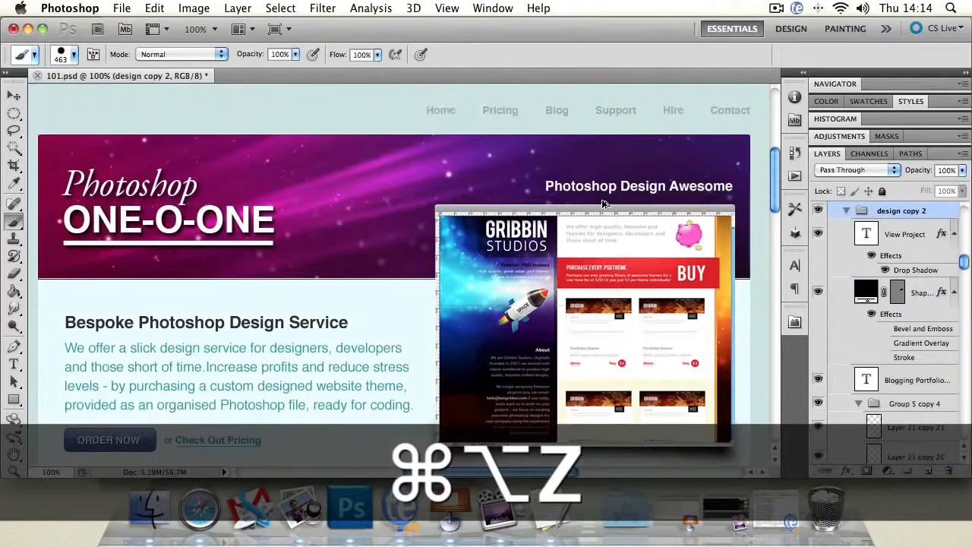
key(super+alt+z)
key(super+alt+z)
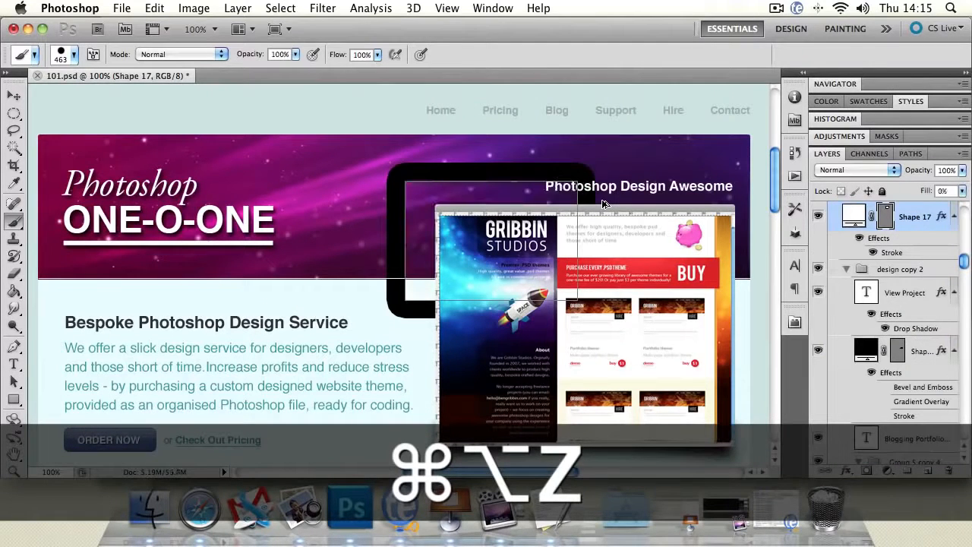
key(super+alt+z)
Step: Set the Move tool's auto-select to Layer and delete the large black frame shape layer
click(14, 96)
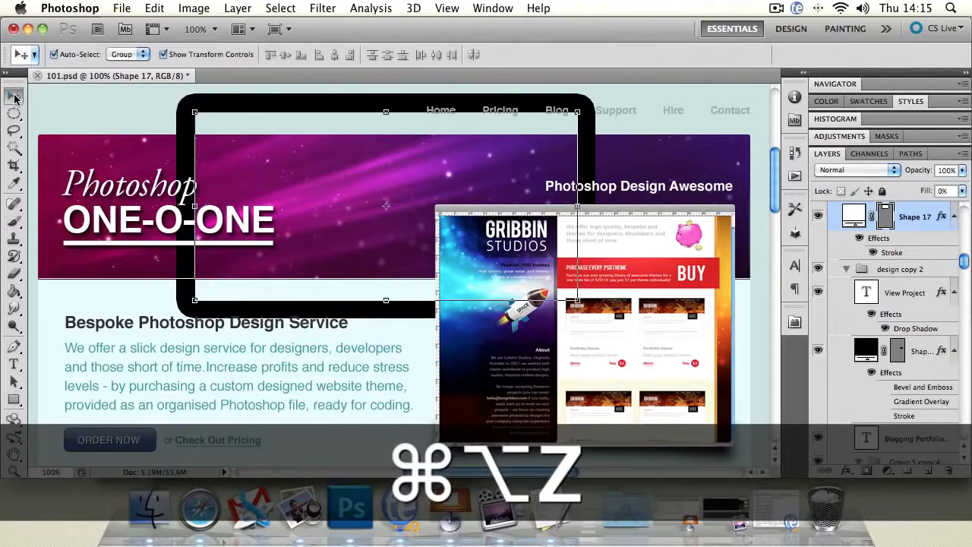
click(143, 56)
click(132, 66)
click(243, 101)
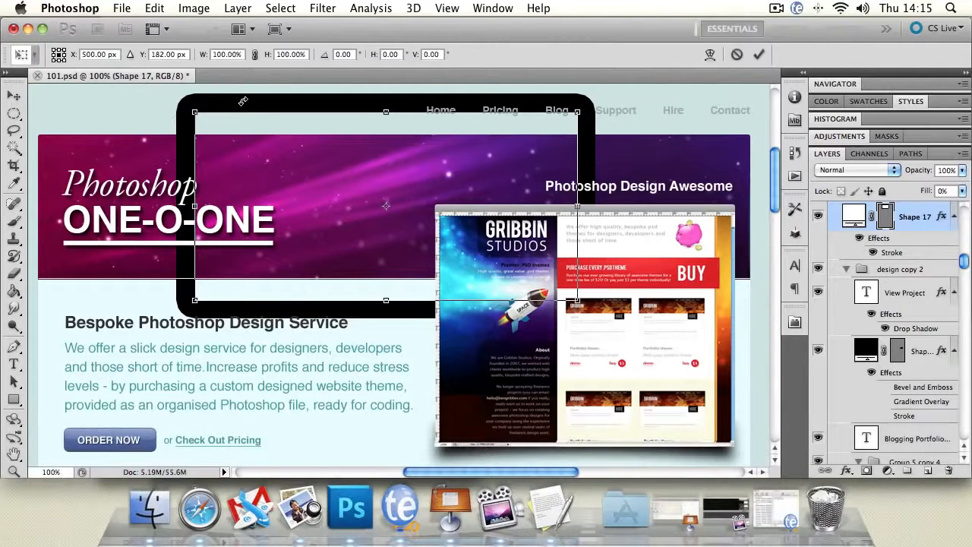
click(13, 96)
key(Delete)
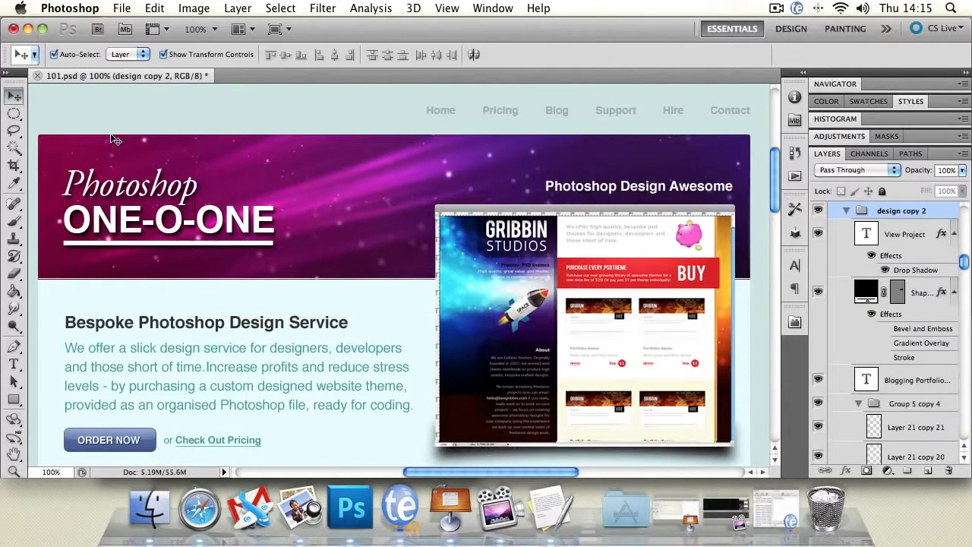
Step: Add a Levels adjustment layer with the default settings and return to the layer list
drag(964, 261, 963, 215)
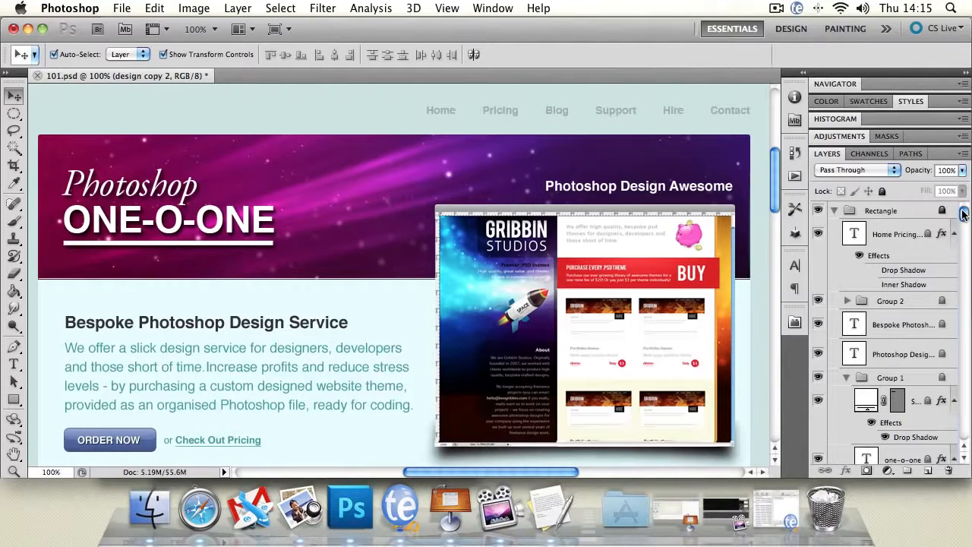
click(888, 472)
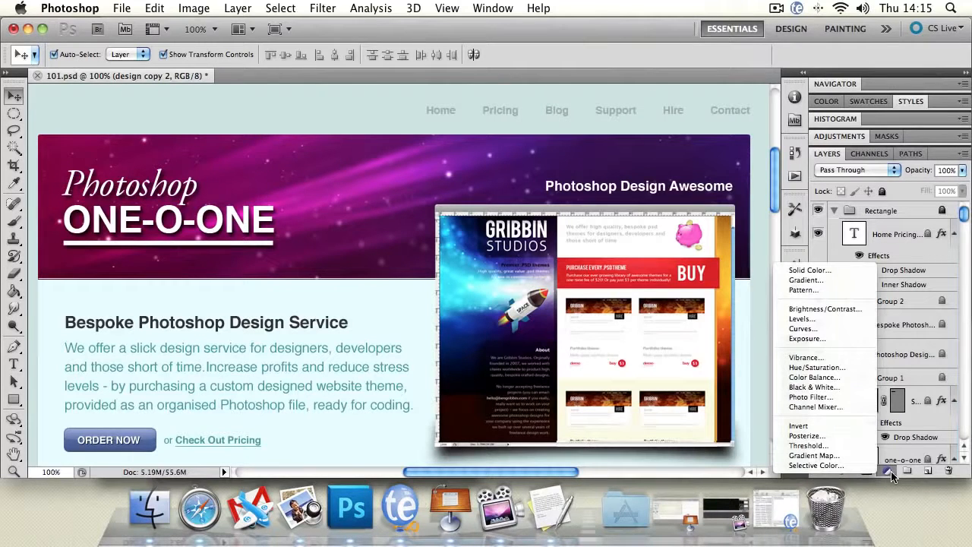
click(834, 318)
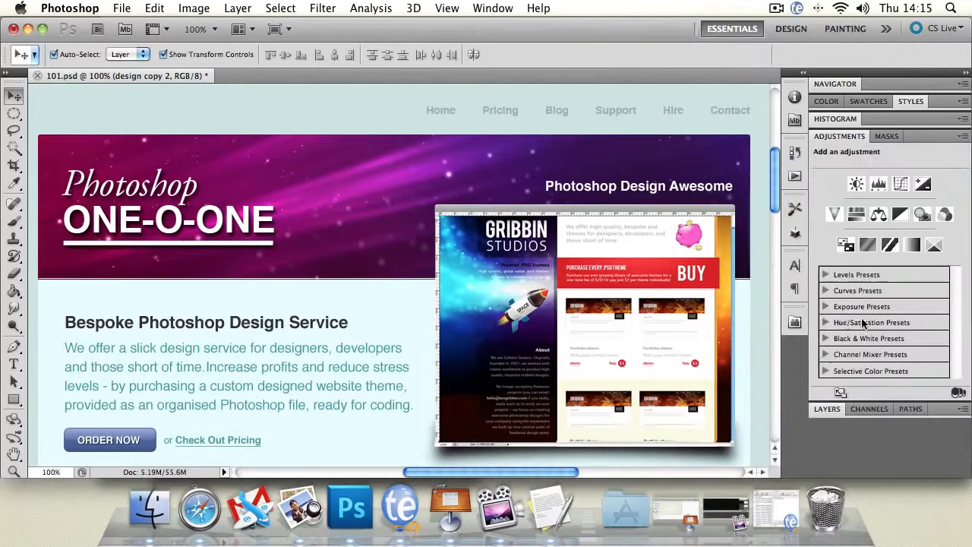
click(839, 410)
Step: Create three new layer groups above the Levels adjustment layer and add an empty layer inside the topmost group
drag(964, 215, 964, 369)
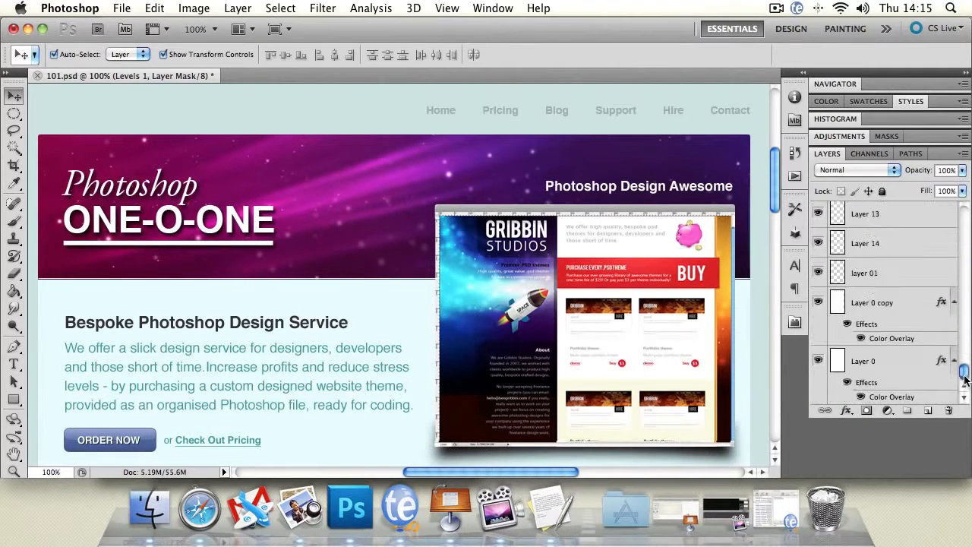
click(906, 410)
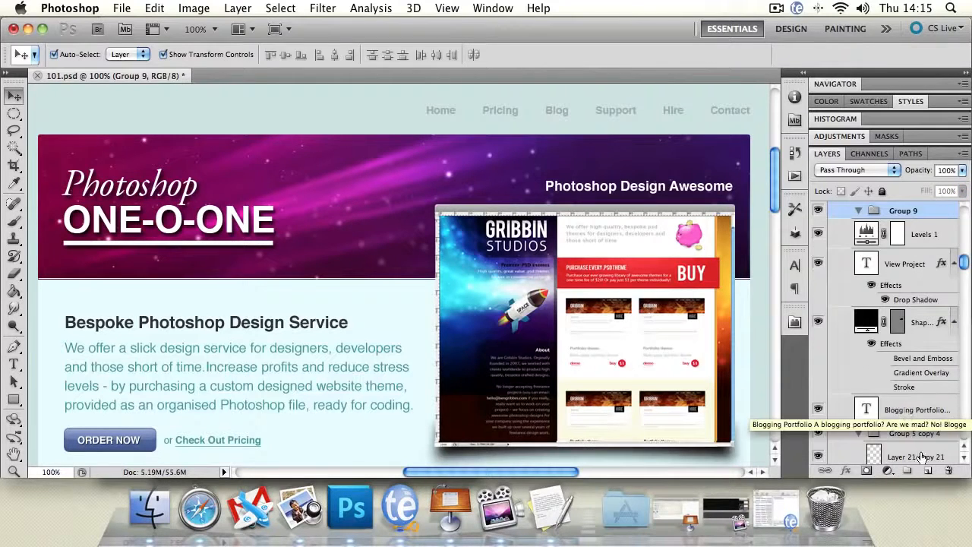
click(908, 471)
click(908, 471)
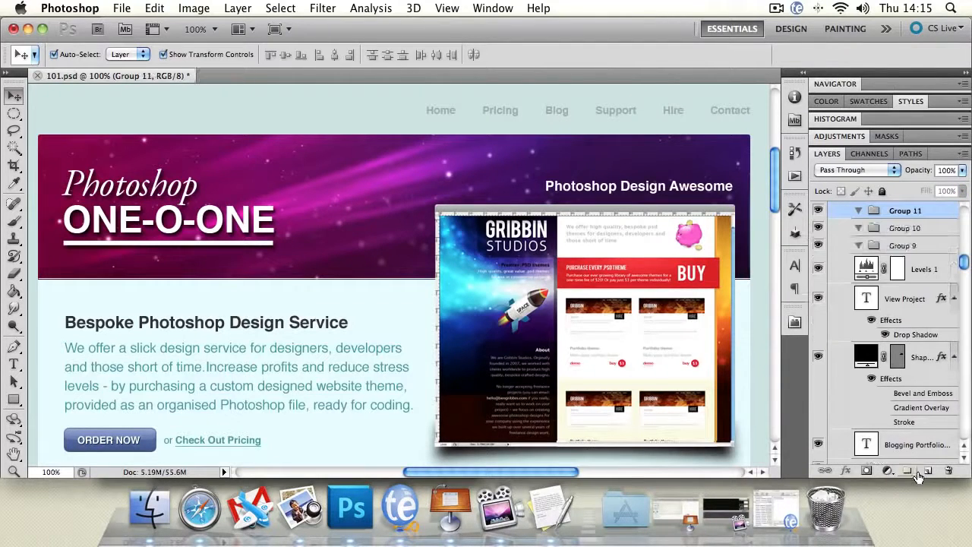
click(928, 472)
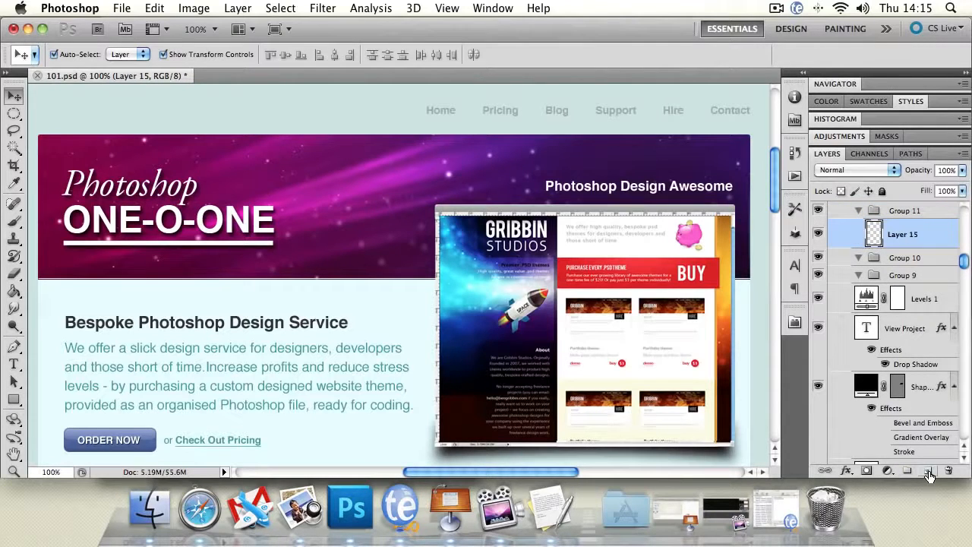
Step: Delete the empty Layer 15 and the empty groups Group 11 and Group 10, confirming each deletion
click(949, 470)
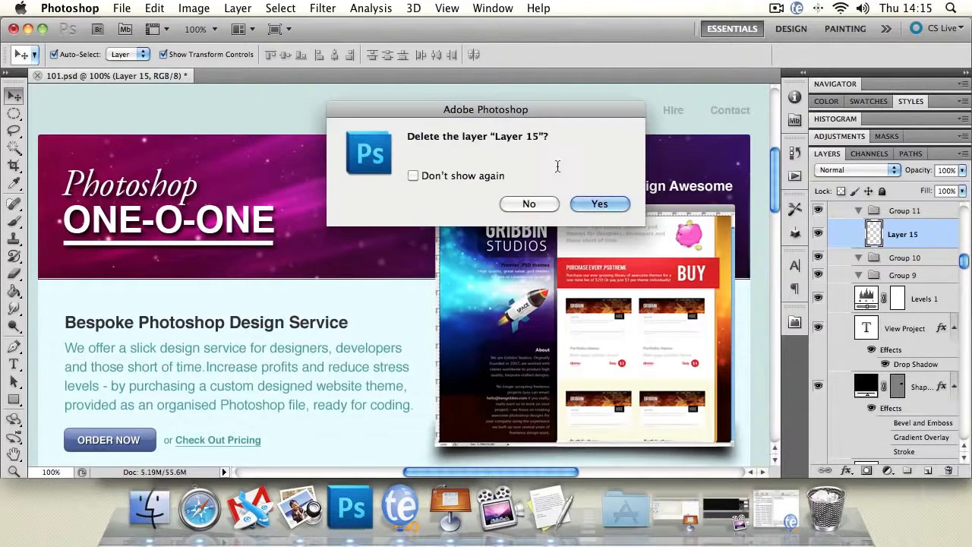
click(599, 204)
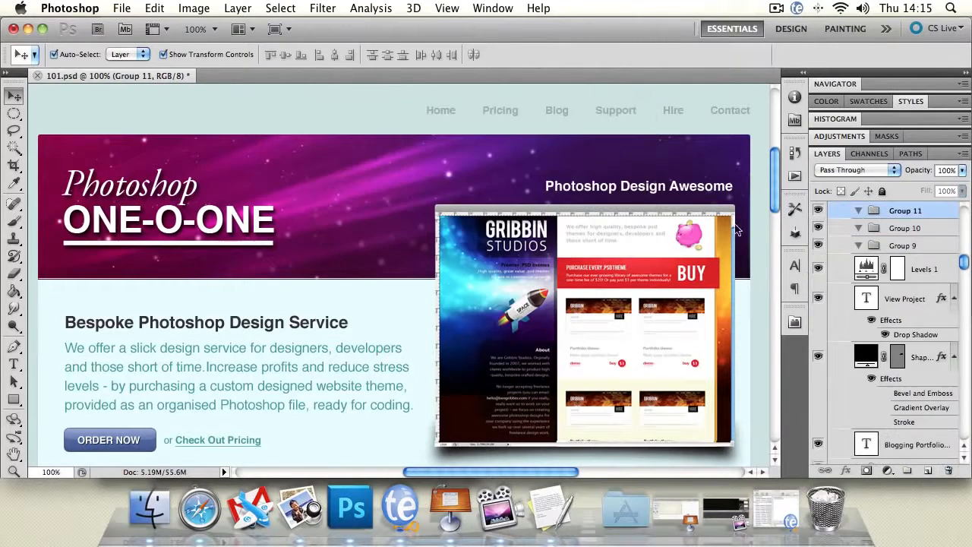
click(948, 470)
click(601, 199)
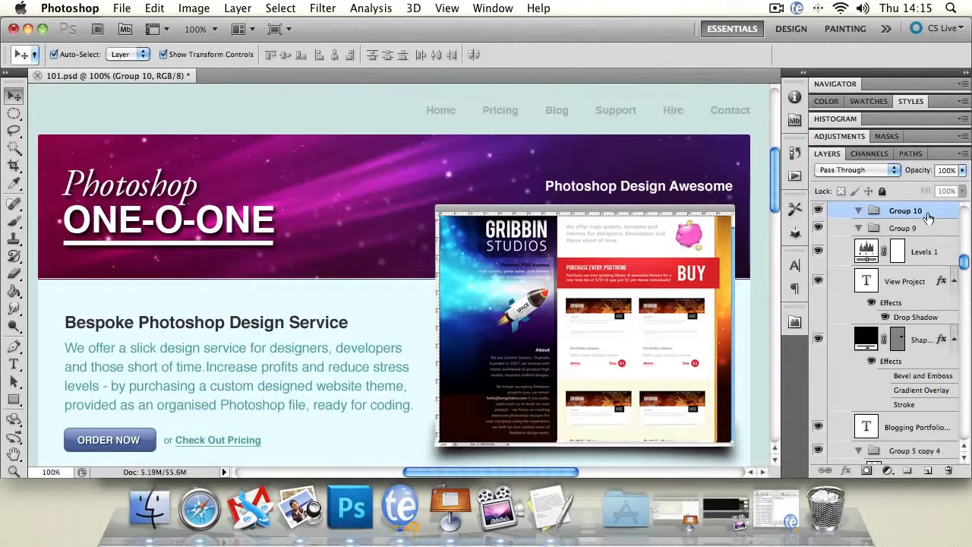
click(948, 471)
click(598, 195)
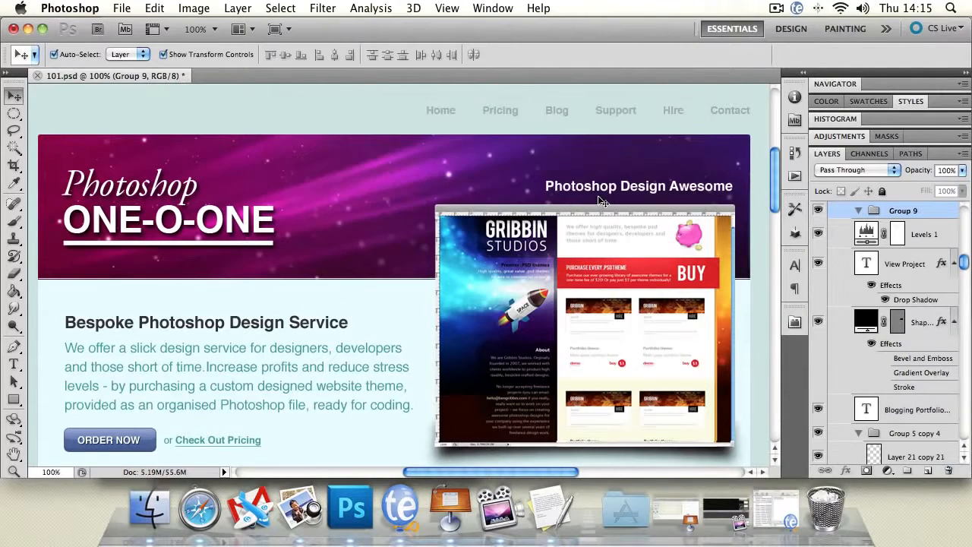
drag(966, 263, 964, 430)
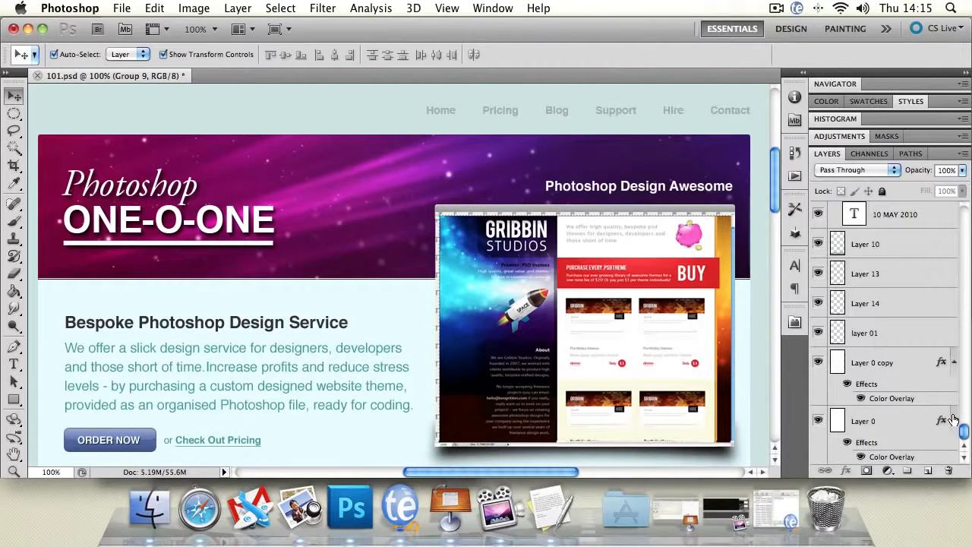